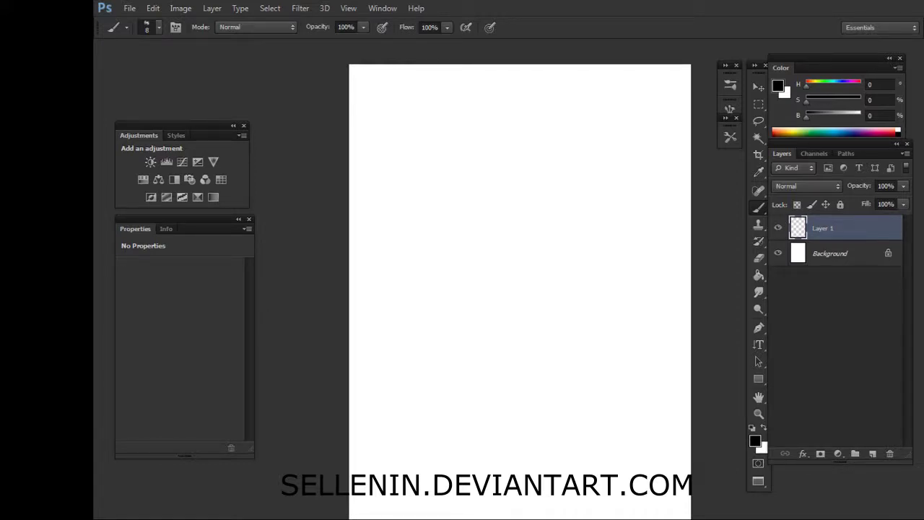
Draw the nose's first diagonal line, then switch to a larger soft brush preset.
left_click(445, 136, "ctrl")
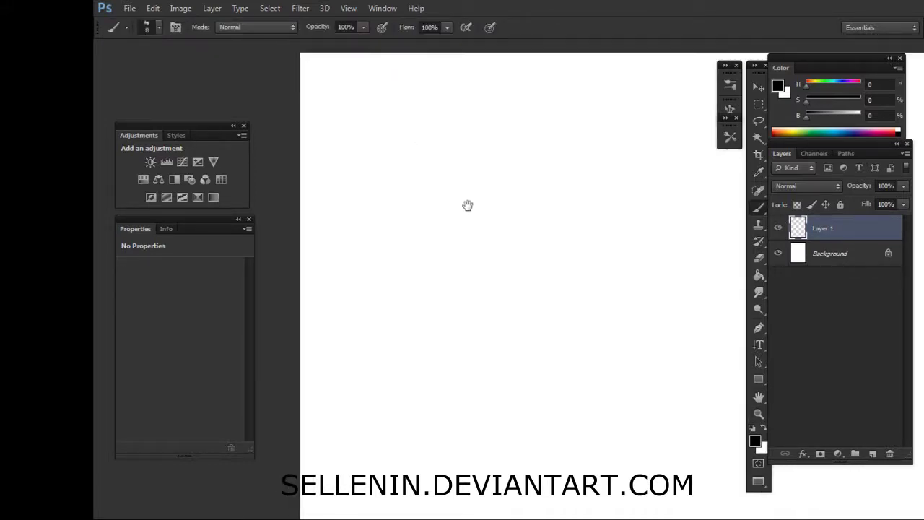
mouse_move(468, 205)
left_mouse_down()
mouse_move(475, 252)
mouse_move(454, 193)
left_mouse_up()
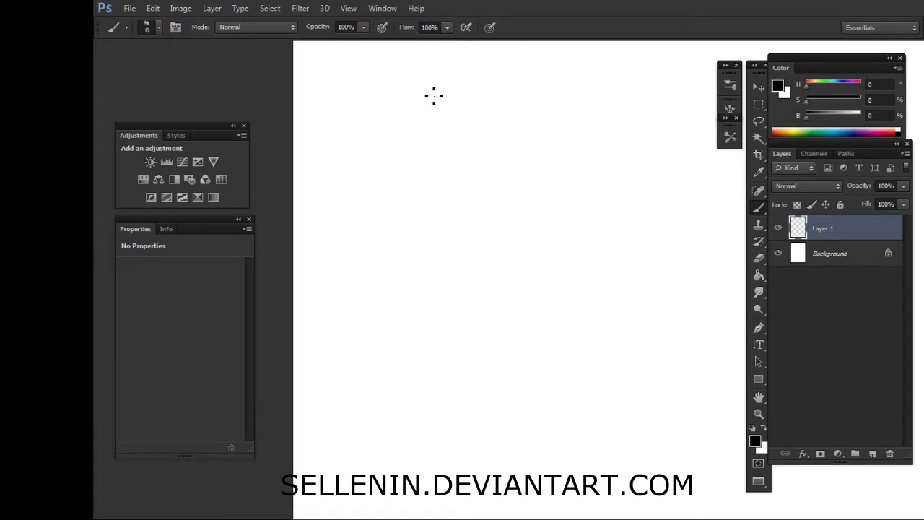
left_click_drag(382, 133, 374, 180)
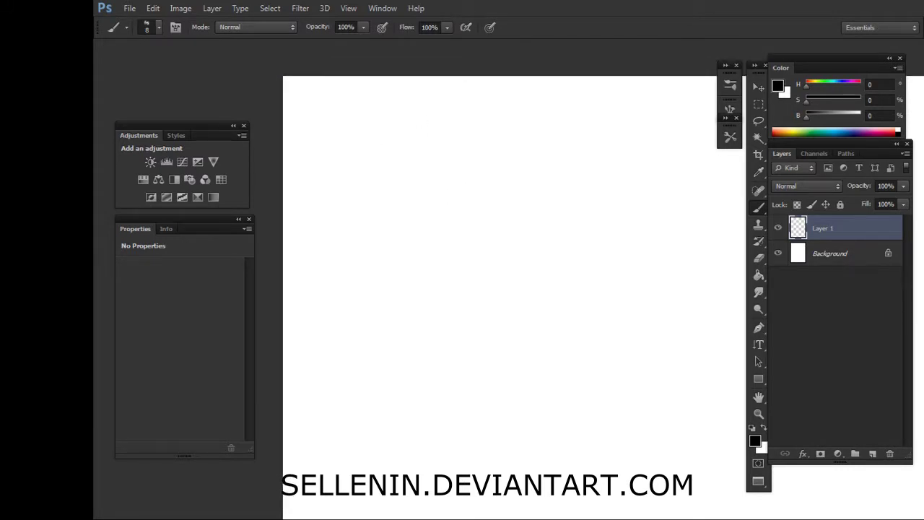
left_click_drag(371, 134, 342, 210)
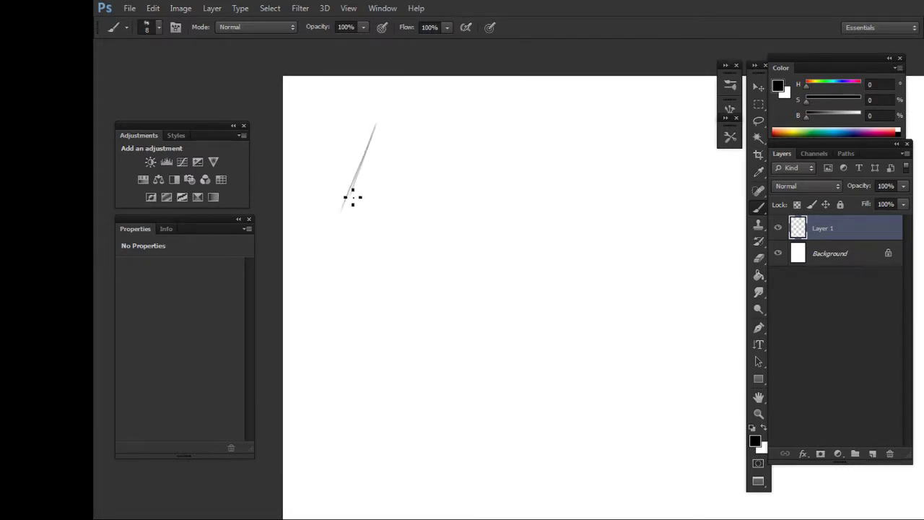
right_click(473, 159)
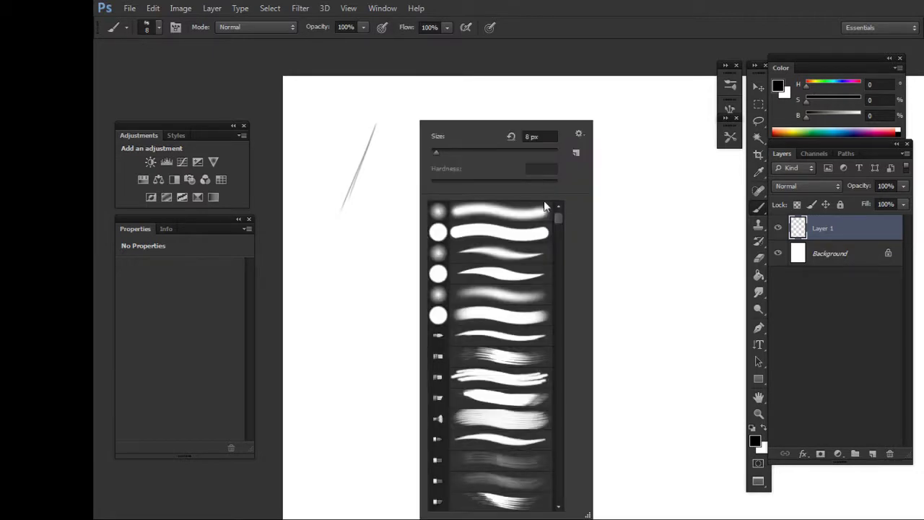
left_click_drag(558, 216, 562, 388)
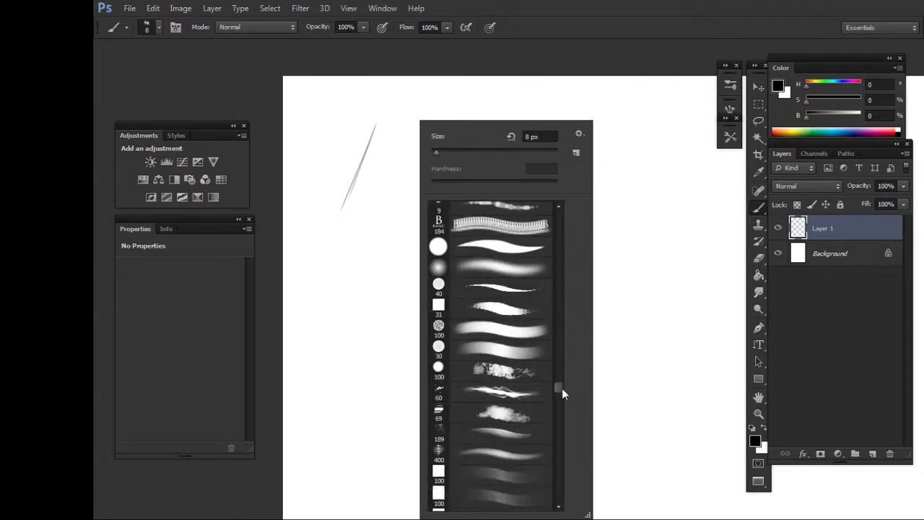
key("Return")
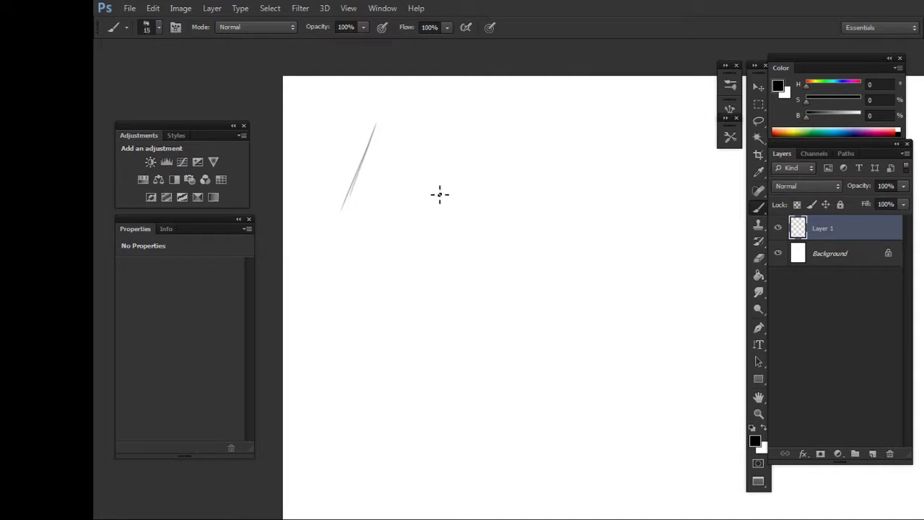
key("bracketright")
key("bracketright")
key("bracketright")
Sketch the nose's base line, nostril, right side and tip, then erase stray lines.
left_click_drag(339, 218, 361, 257)
left_click_drag(339, 219, 409, 225)
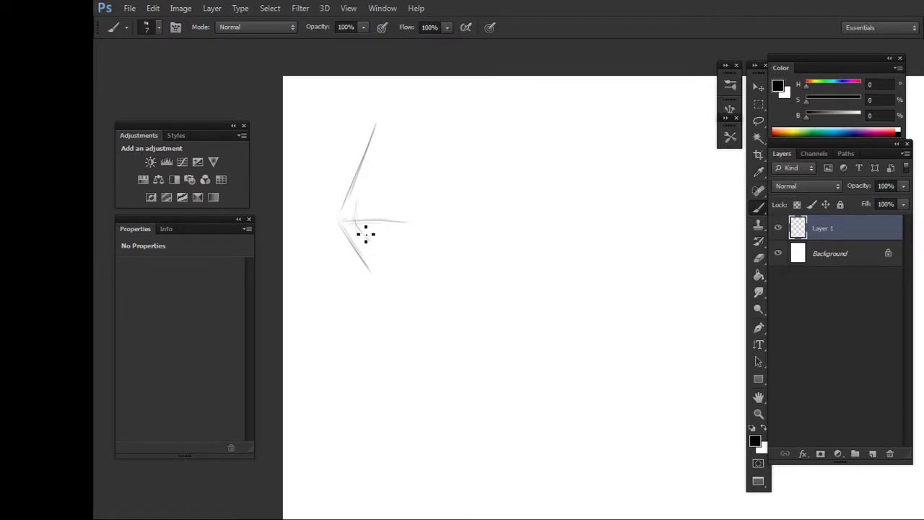
left_click_drag(390, 228, 406, 230)
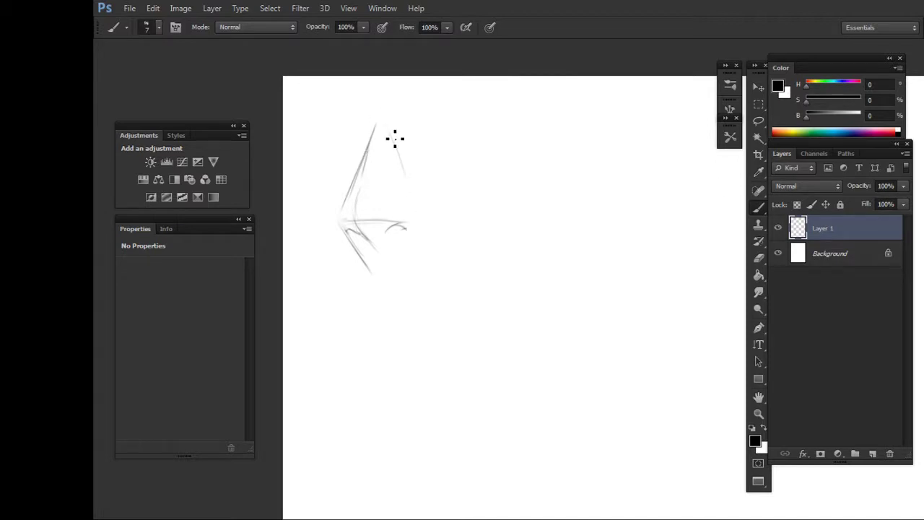
left_click_drag(395, 139, 421, 224)
left_click_drag(411, 249, 379, 269)
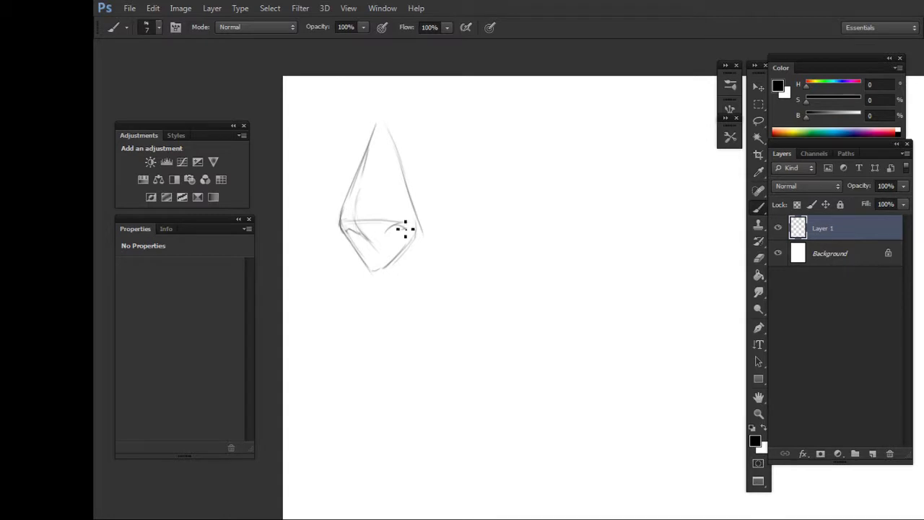
key("e")
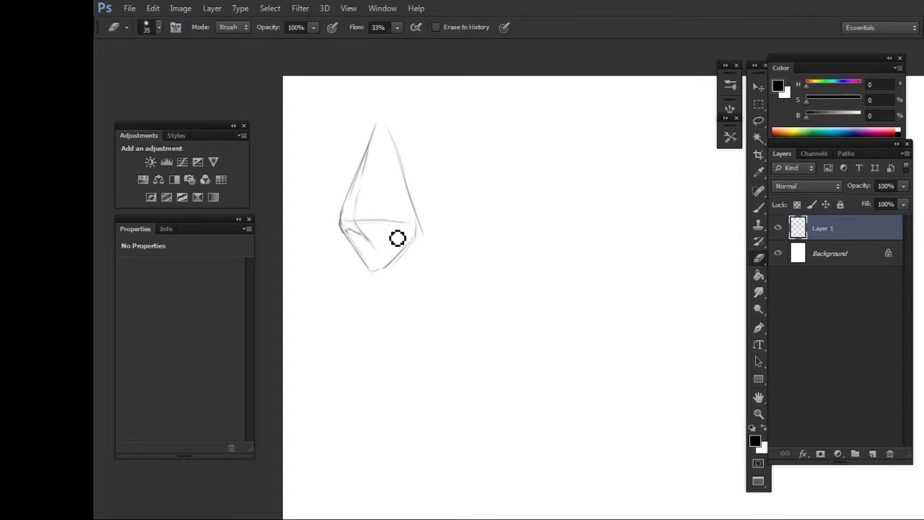
key("b")
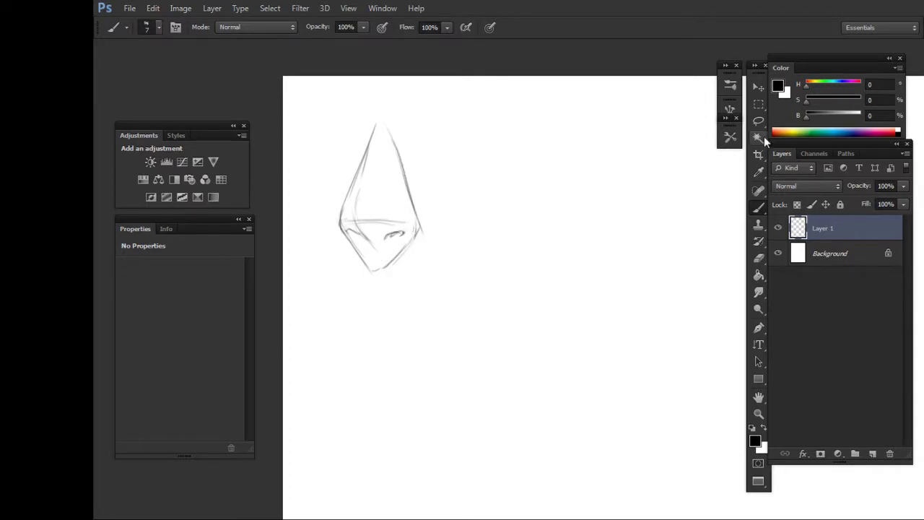
Duplicate the nose sketch, move the copy to the right and enlarge it.
key("ctrl+j")
key("v")
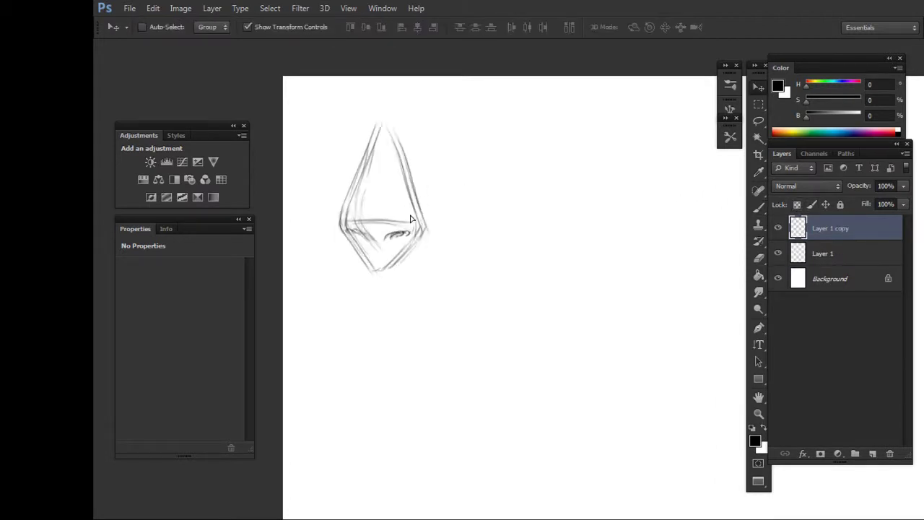
left_click_drag(404, 215, 517, 215)
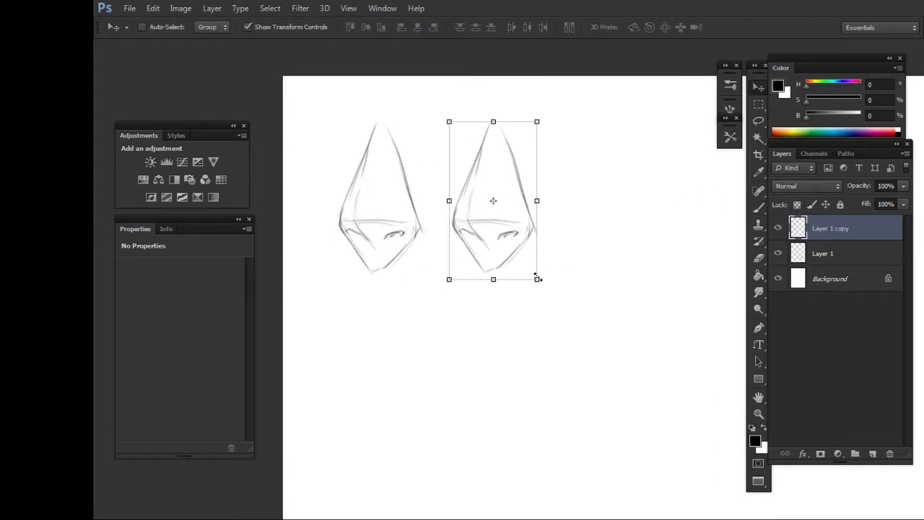
left_click_drag(537, 278, 561, 306)
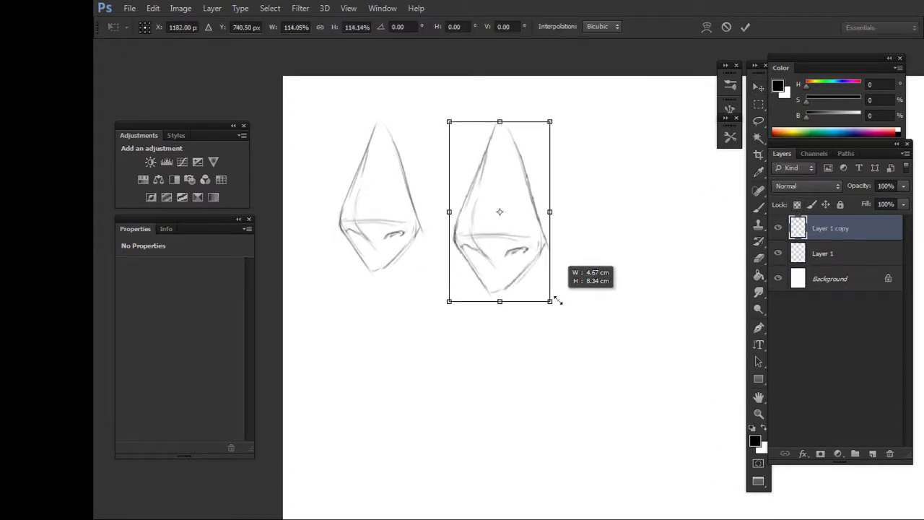
left_click(745, 27)
Scale both sketches up together, shrink the right copy slightly, and add Layer 2.
left_click_drag(611, 250, 615, 242)
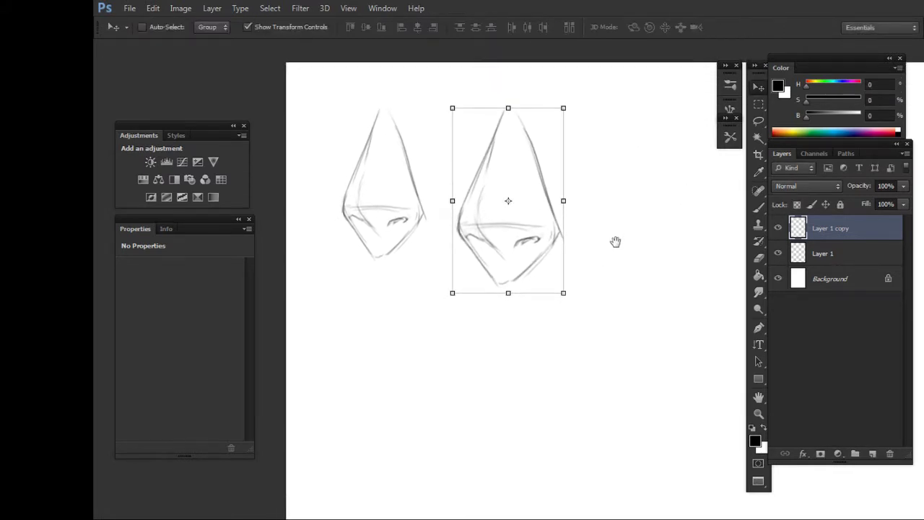
left_click(813, 250, "shift")
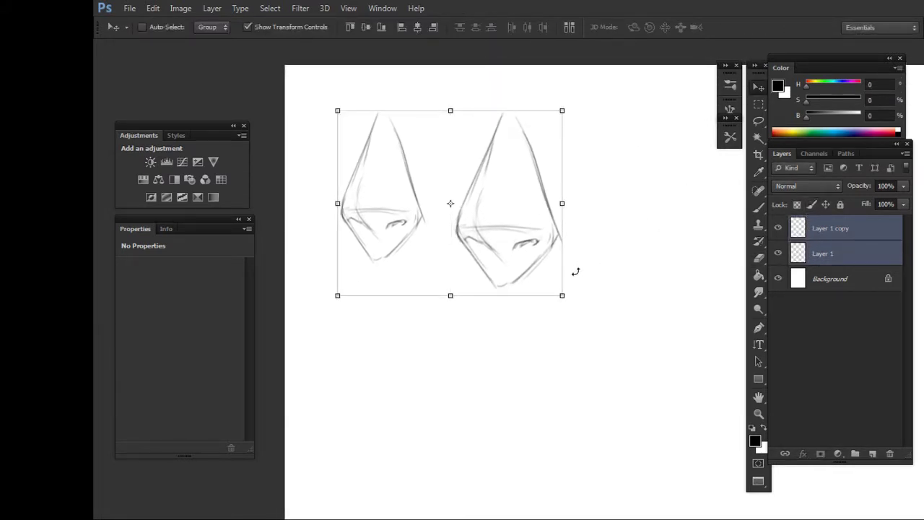
mouse_move(561, 296)
left_mouse_down()
mouse_move(661, 433)
mouse_move(624, 376)
mouse_move(597, 354)
left_mouse_up()
key("Return")
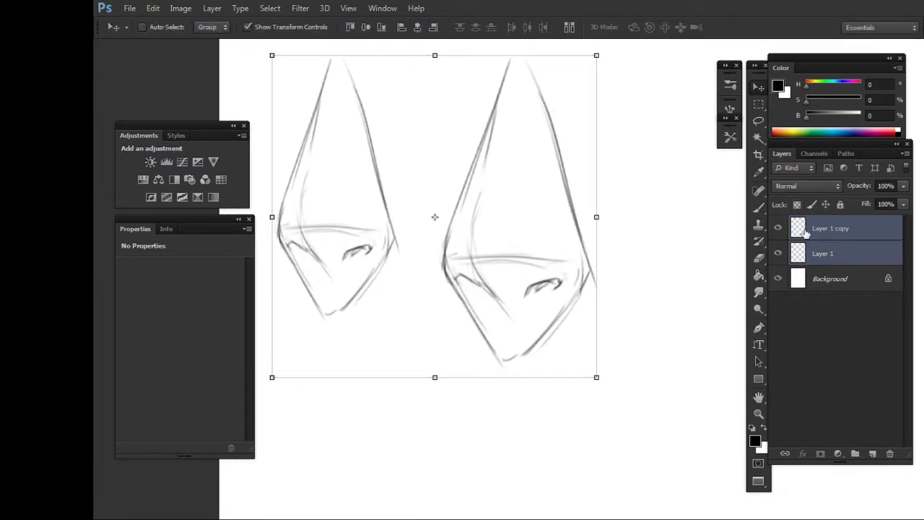
left_click(800, 229)
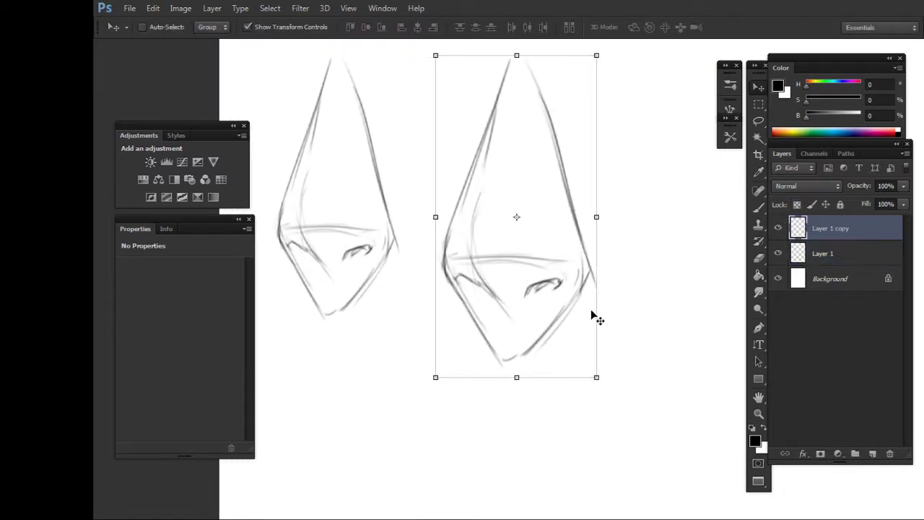
left_click_drag(596, 377, 576, 328)
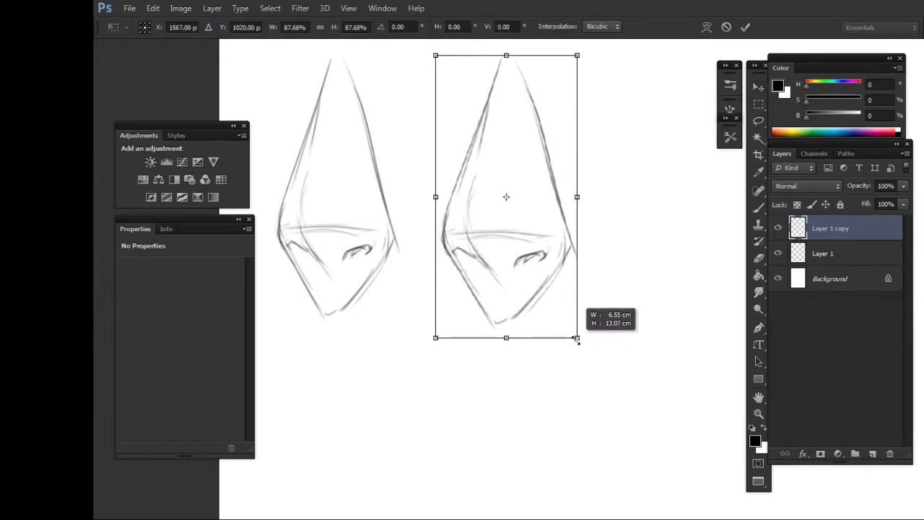
left_click(745, 26)
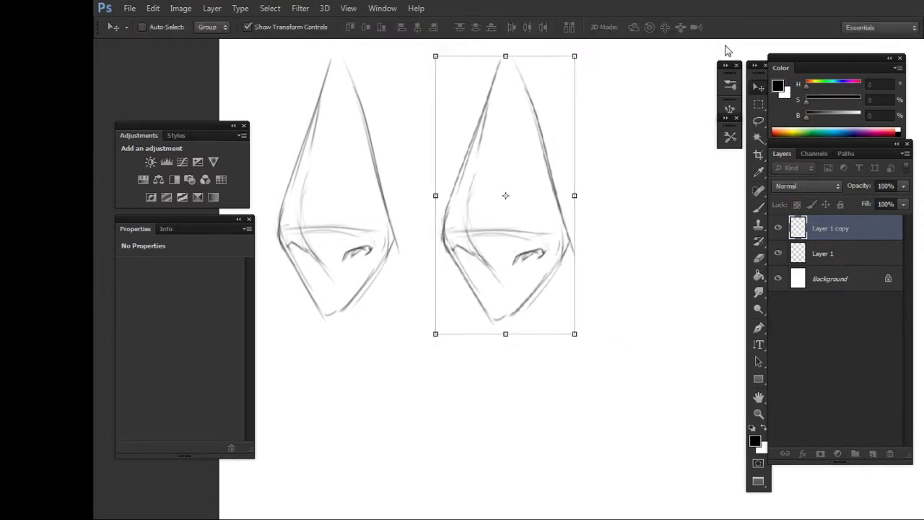
left_click_drag(647, 179, 642, 244)
left_click(872, 453)
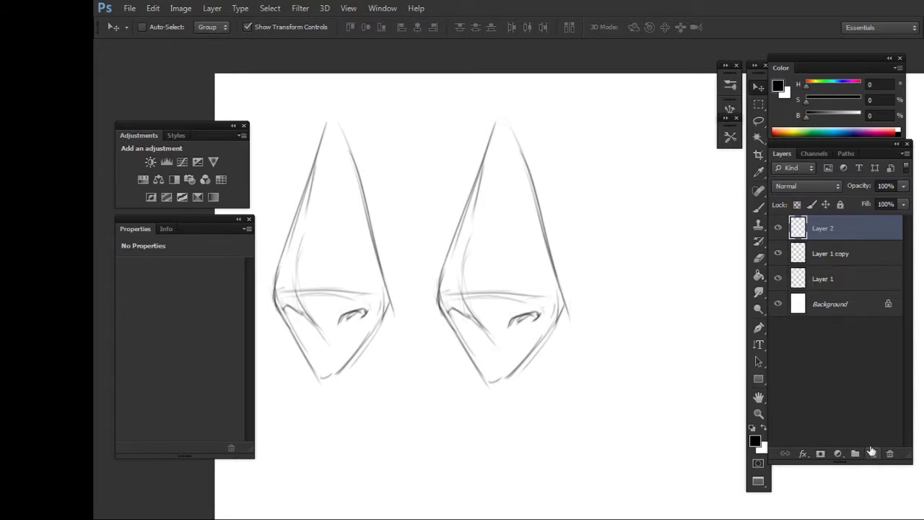
Move Layer 2 below Layer 1 copy, outline the right nose and fill it black.
left_click_drag(832, 228, 802, 265)
left_click_drag(580, 267, 590, 306)
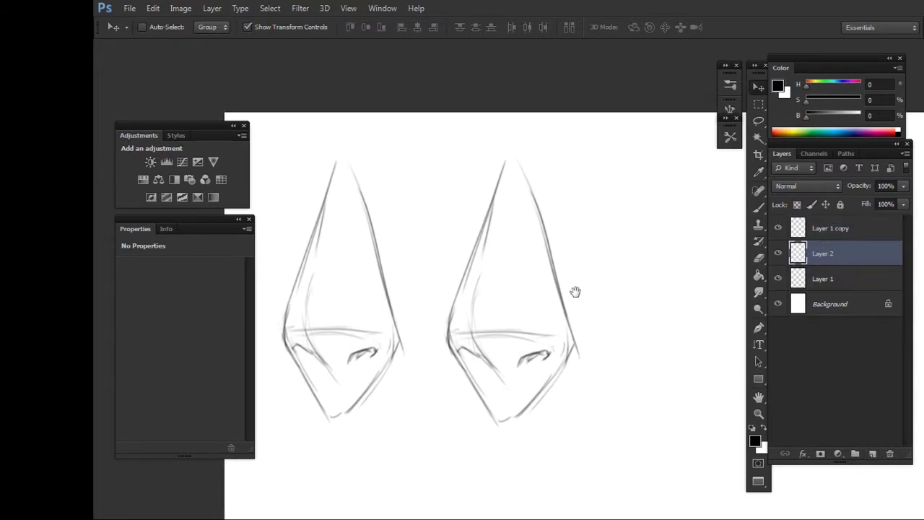
key("b")
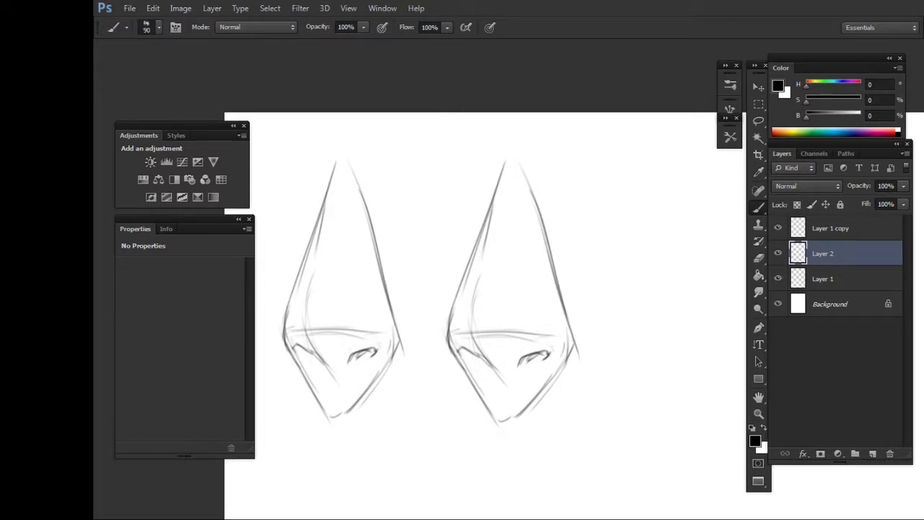
mouse_move(500, 416)
left_mouse_down()
mouse_move(447, 312)
mouse_move(505, 163)
mouse_move(573, 351)
mouse_move(513, 423)
mouse_move(464, 387)
mouse_move(494, 426)
left_mouse_up()
key("bracketright")
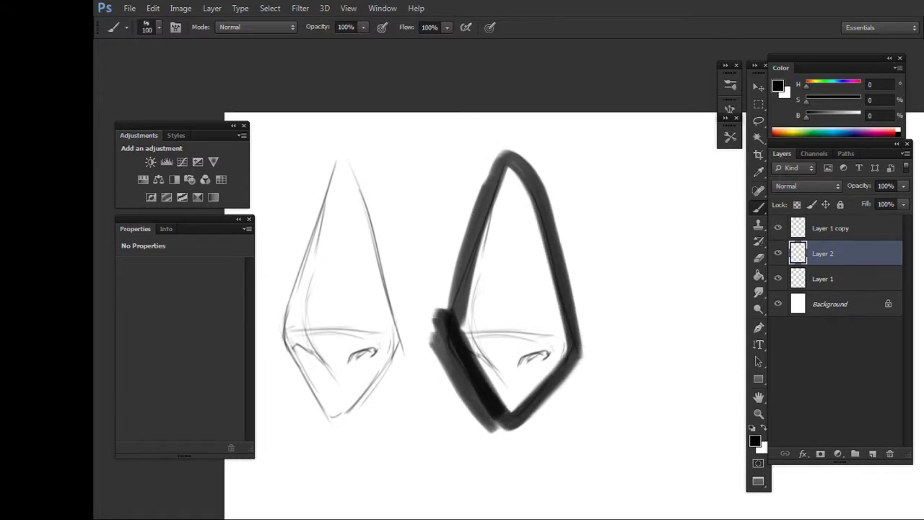
key("g")
left_click(506, 295)
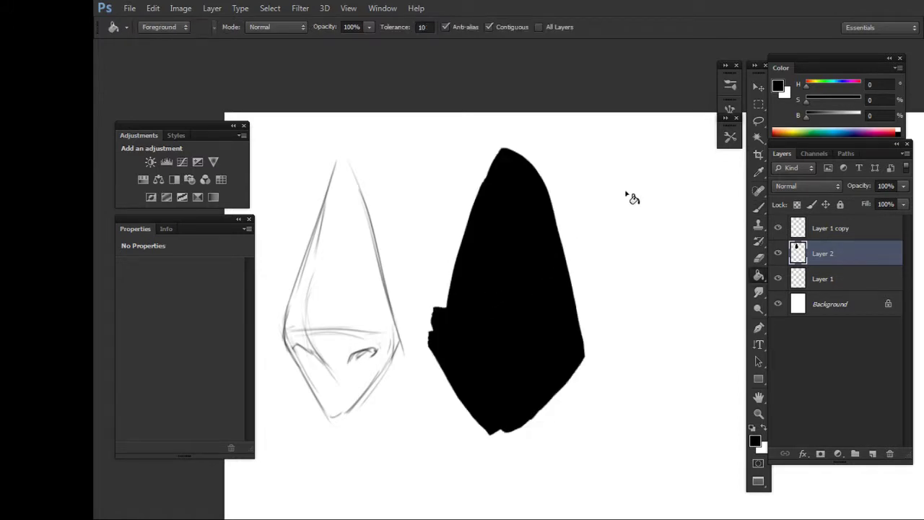
Lighten the black nose shape to mid grey with Hue/Saturation Lightness +61.
key("ctrl+u")
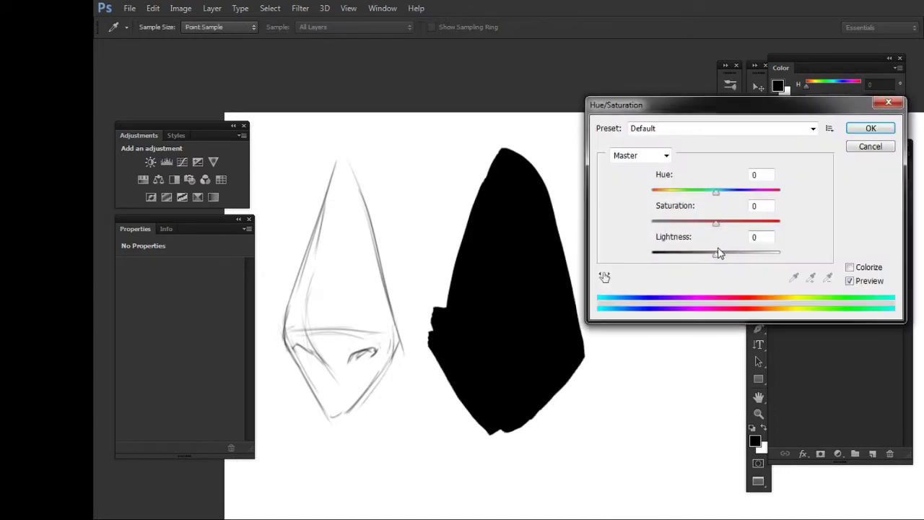
left_click_drag(717, 253, 749, 254)
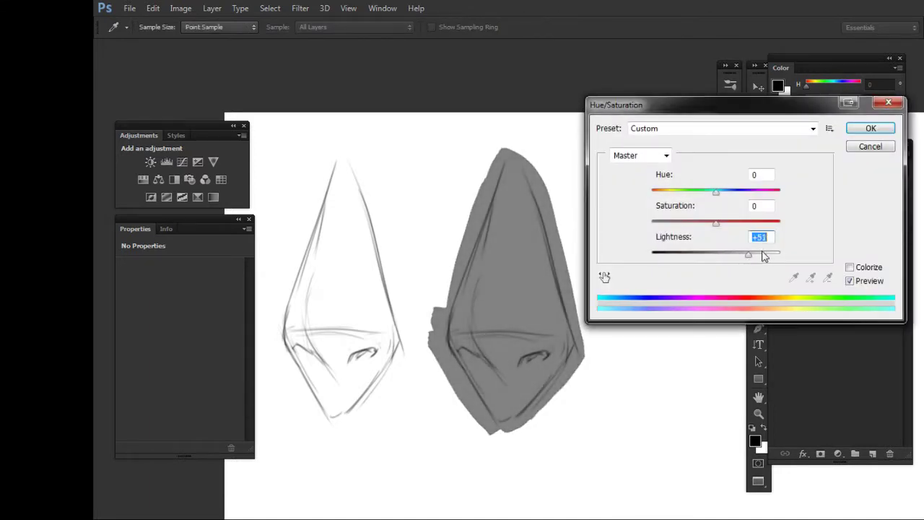
left_click_drag(764, 254, 756, 254)
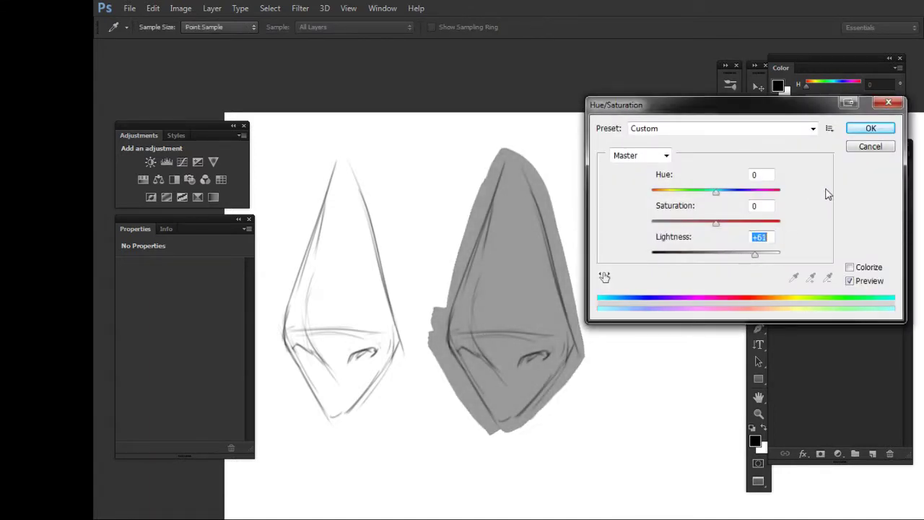
left_click(871, 128)
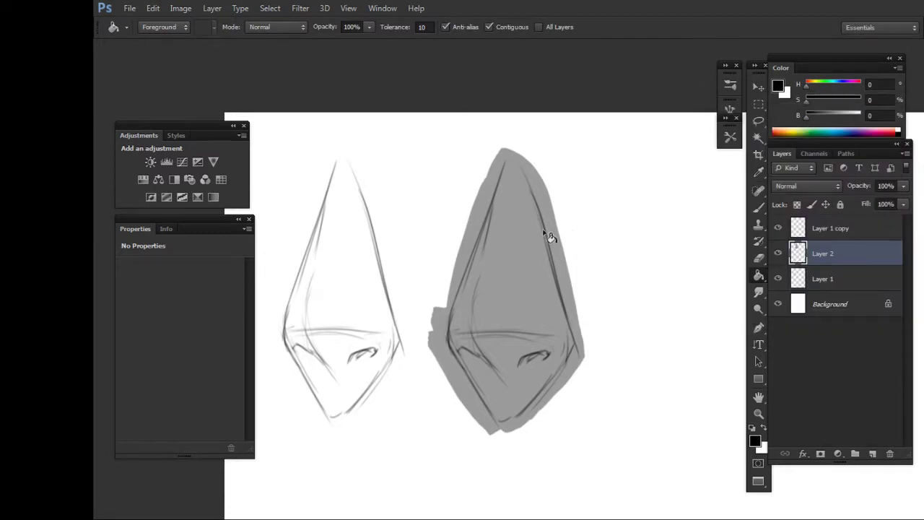
Sample the nose's mid grey and brush the silhouette's edges smooth.
key("b")
left_click_drag(500, 170, 437, 345)
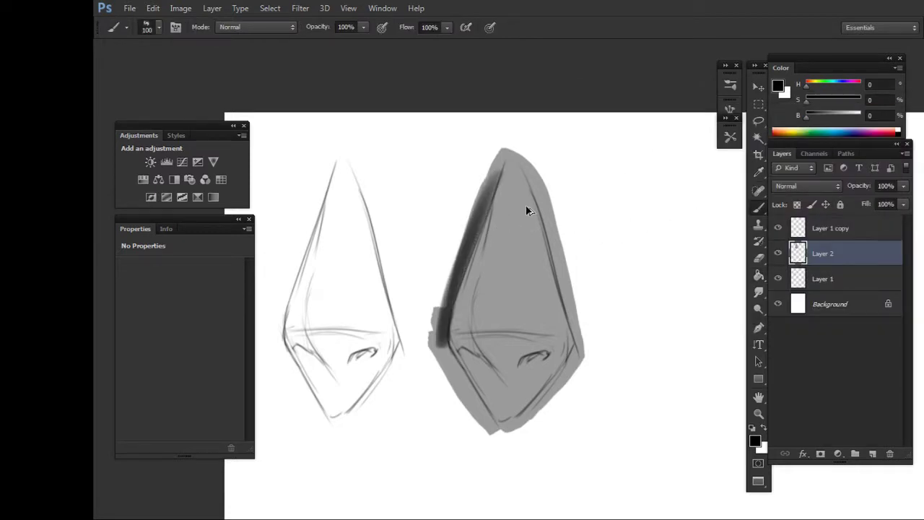
key("ctrl+z")
left_click(509, 219, "alt")
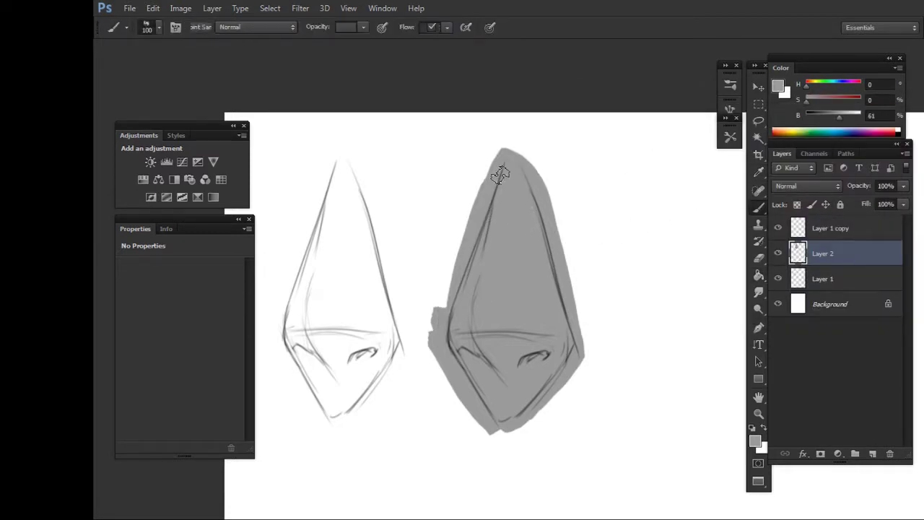
left_click_drag(500, 173, 444, 330)
mouse_move(521, 150)
left_mouse_down()
mouse_move(579, 299)
mouse_move(502, 437)
left_mouse_up()
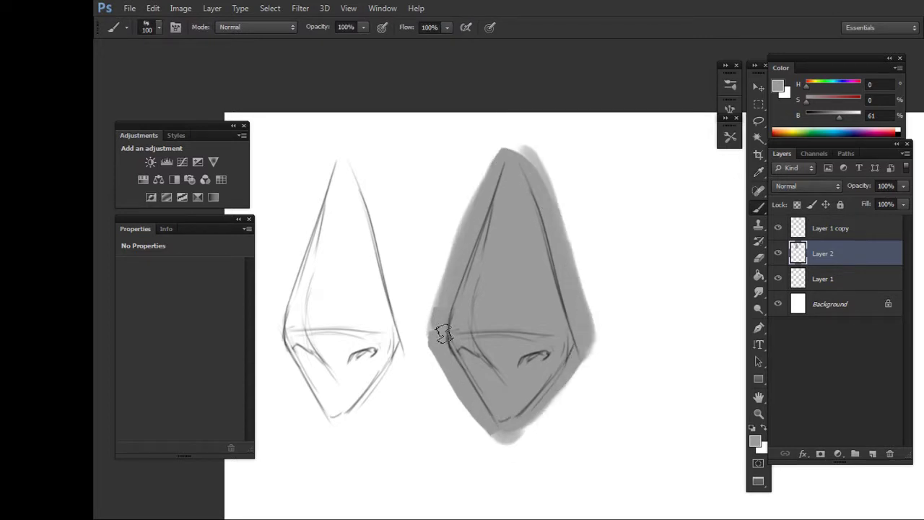
mouse_move(444, 333)
left_mouse_down()
mouse_move(433, 326)
mouse_move(542, 175)
mouse_move(577, 354)
mouse_move(512, 433)
left_mouse_up()
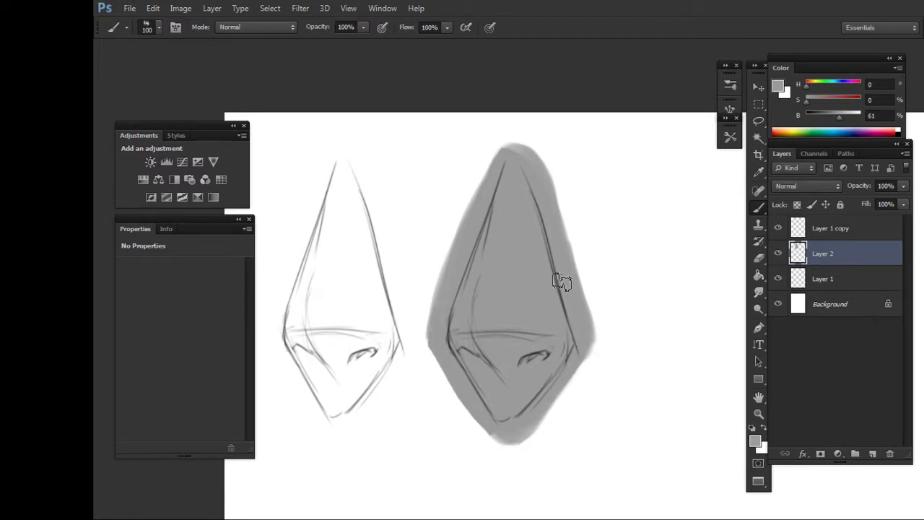
Paint darker grey shading across the nose's underside with varying brush sizes.
left_click_drag(839, 116, 832, 117)
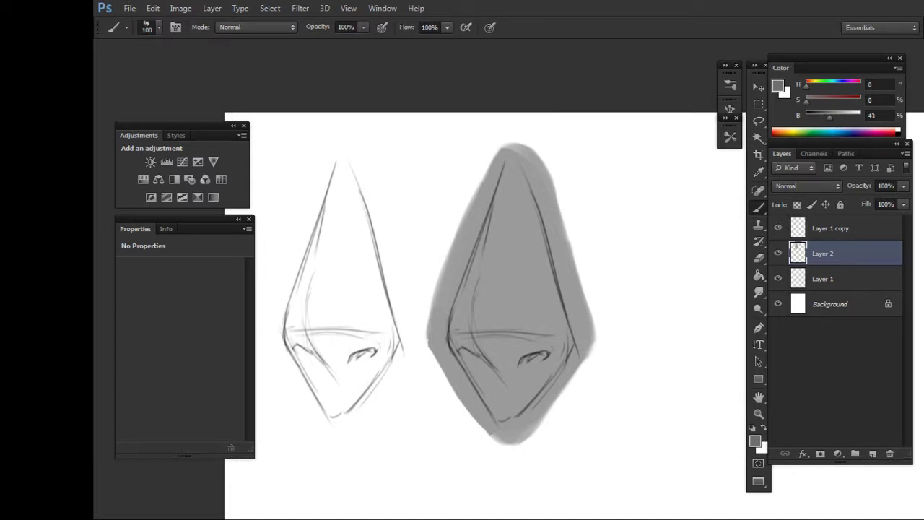
key("bracketleft")
mouse_move(469, 338)
left_mouse_down()
mouse_move(505, 359)
mouse_move(565, 352)
left_mouse_up()
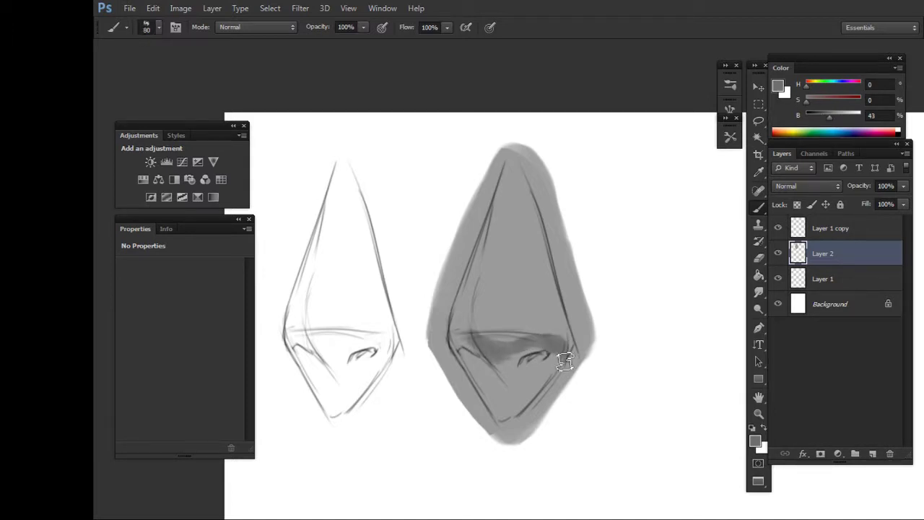
key("bracketright")
mouse_move(469, 340)
left_mouse_down()
mouse_move(499, 406)
mouse_move(503, 356)
left_mouse_up()
key("bracketright")
key("bracketright")
key("bracketright")
mouse_move(473, 394)
left_mouse_down()
mouse_move(511, 354)
mouse_move(535, 357)
mouse_move(554, 339)
left_mouse_up()
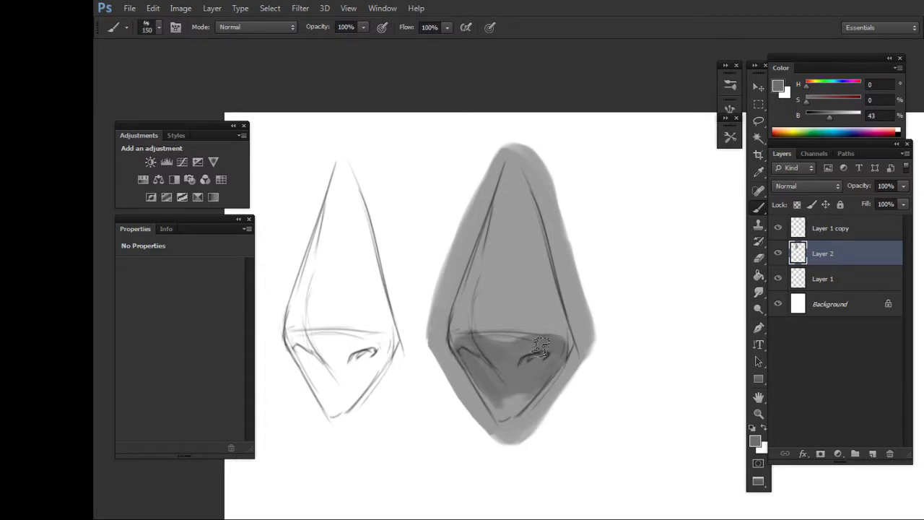
mouse_move(500, 401)
left_mouse_down()
mouse_move(512, 388)
mouse_move(483, 394)
left_mouse_up()
mouse_move(535, 364)
left_mouse_down()
mouse_move(455, 339)
mouse_move(467, 345)
left_mouse_up()
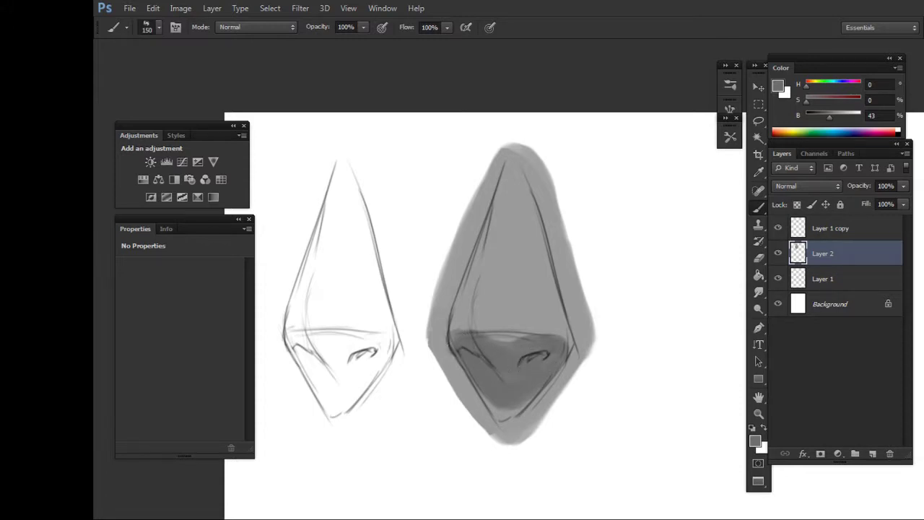
Add soft shadows above both nostrils with a smaller brush.
key("bracketleft")
mouse_move(533, 334)
left_mouse_down()
mouse_move(542, 316)
mouse_move(538, 323)
left_mouse_up()
left_click_drag(492, 278, 487, 329)
left_click_drag(484, 296, 477, 326)
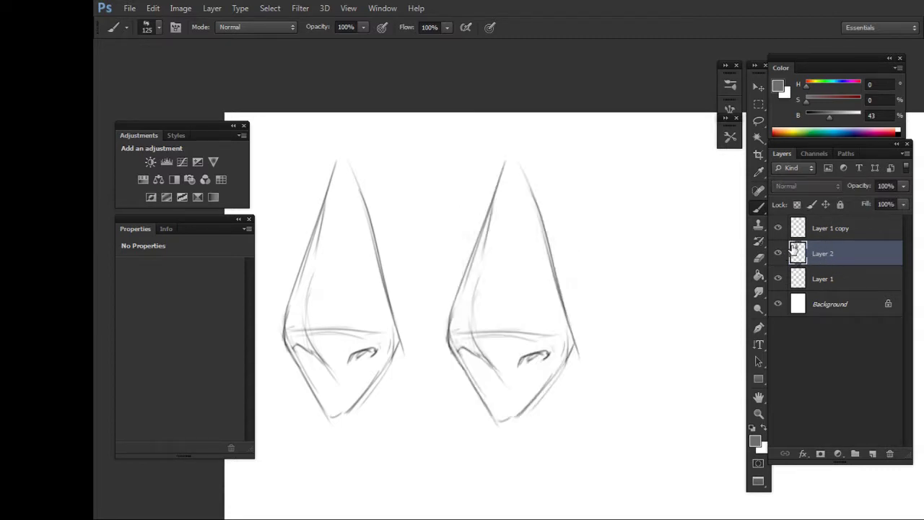
left_click(832, 231)
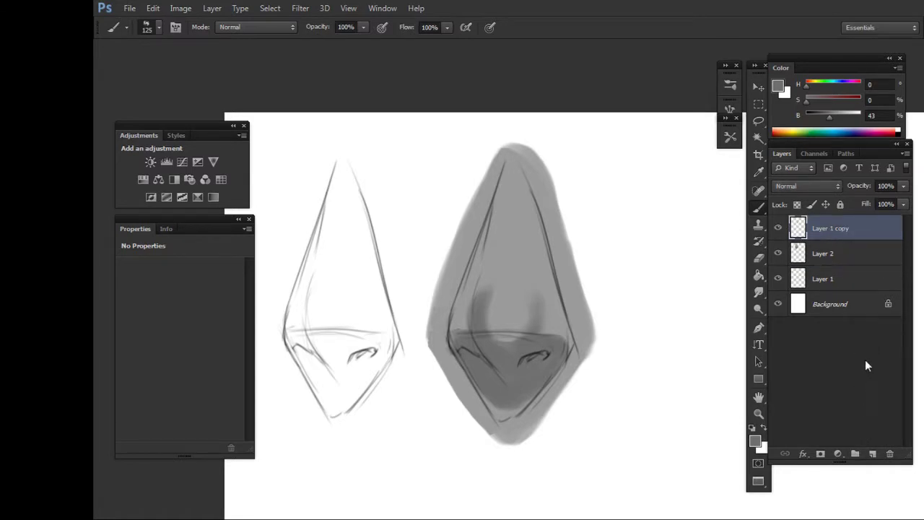
Create Group 1 and duplicate the nose's sketch and shading layers.
left_click(855, 454)
left_click(815, 244)
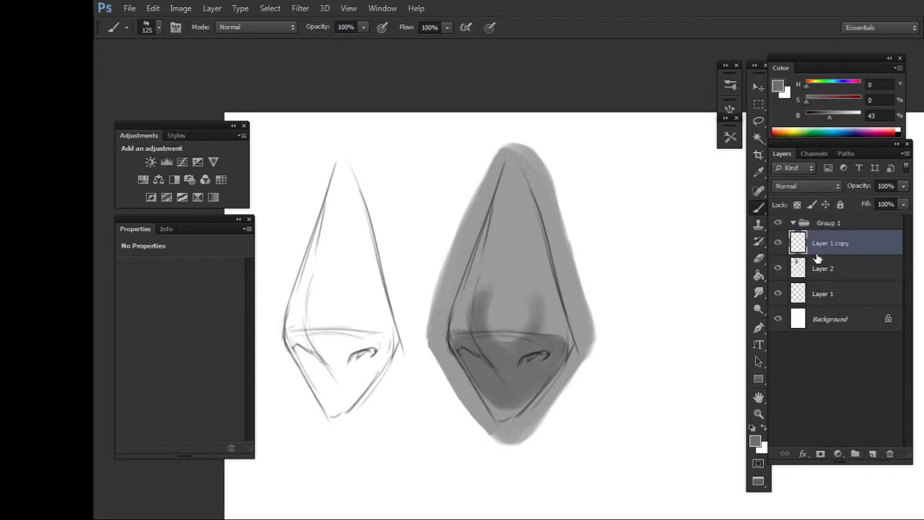
left_click(822, 268, "shift")
key("j")
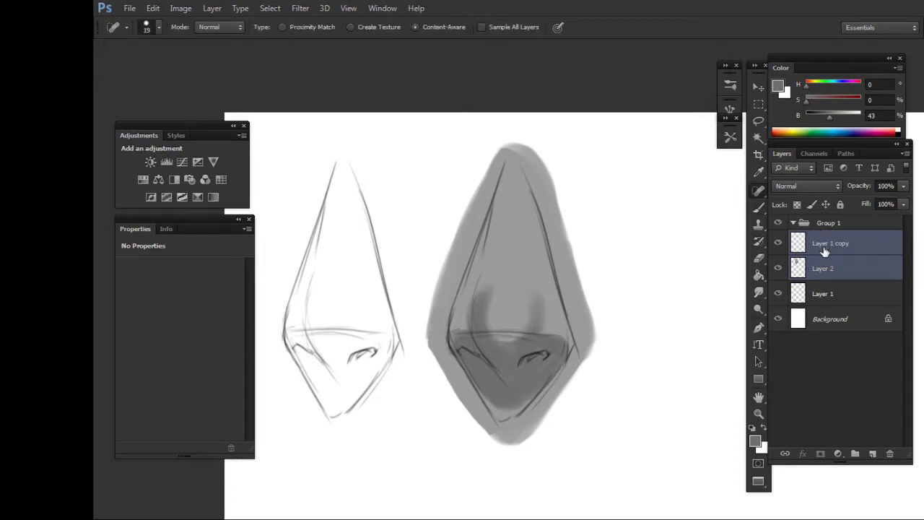
key("ctrl+j")
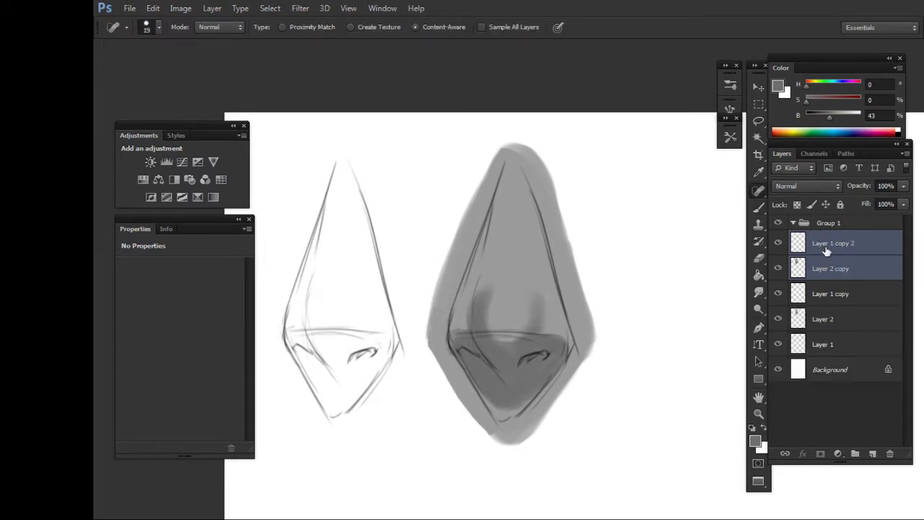
Move the duplicated sketch and shading layers to the right of the original nose.
left_click(827, 249)
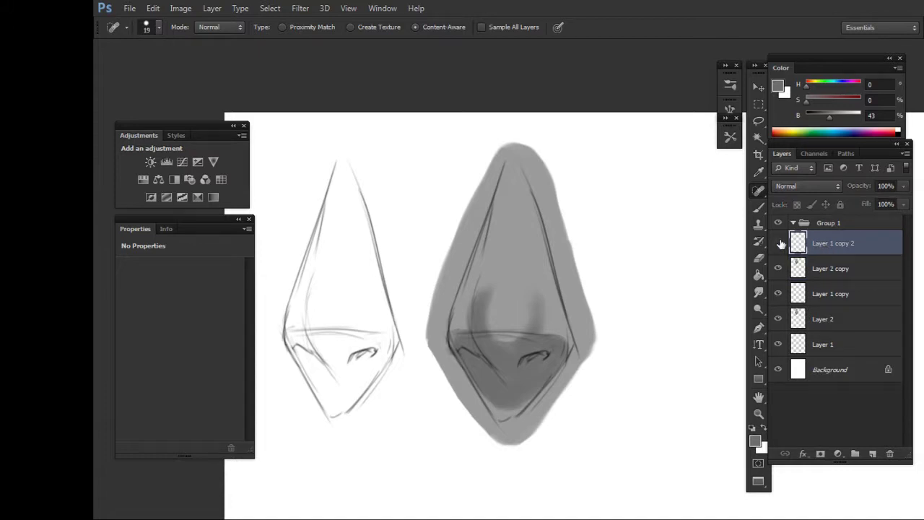
left_click(803, 266, "shift")
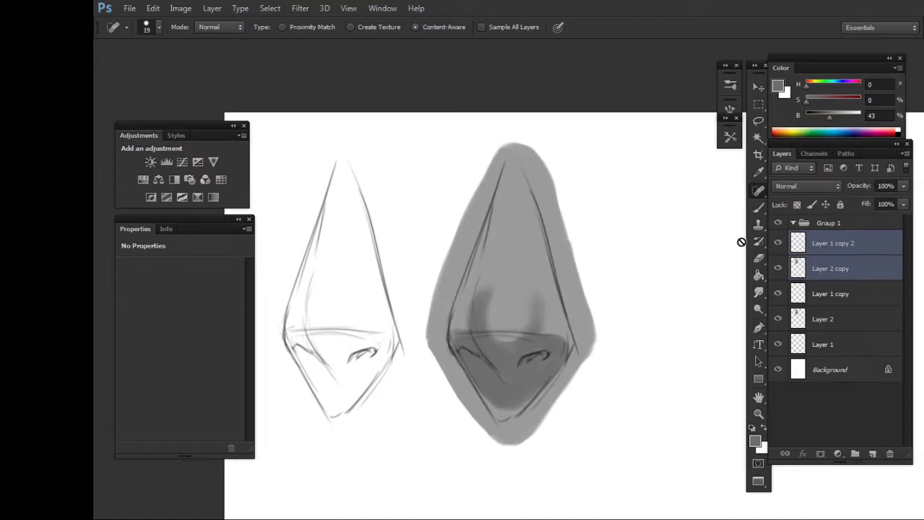
key("v")
mouse_move(538, 339)
left_mouse_down()
mouse_move(659, 352)
mouse_move(563, 361)
left_mouse_up()
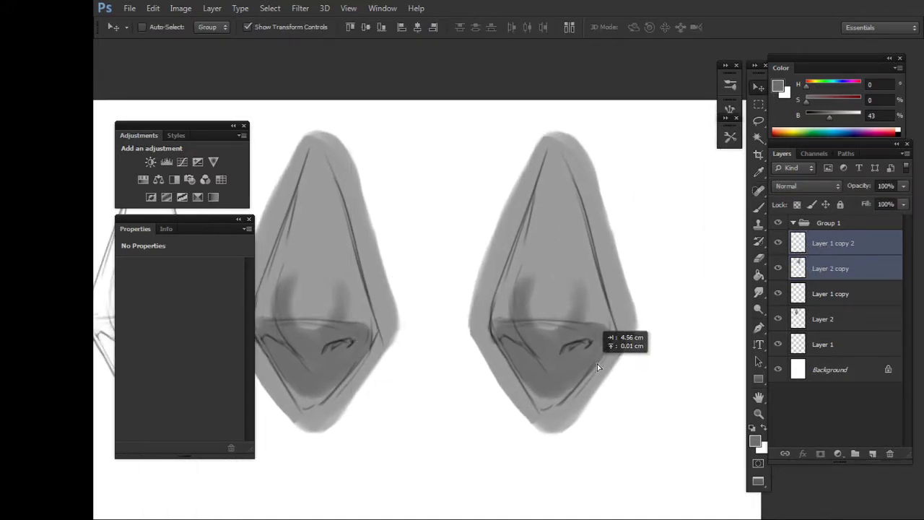
left_click_drag(584, 349, 580, 349)
left_click(802, 243)
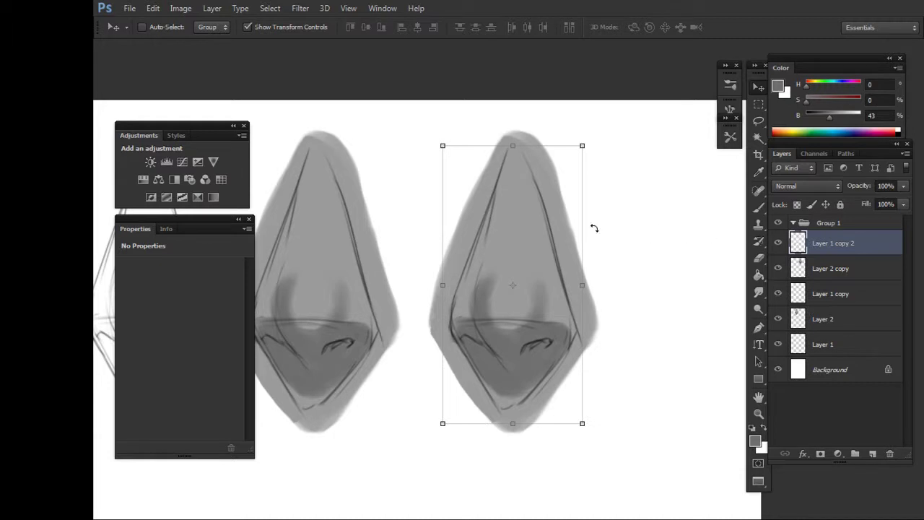
Fade the right nose's contour lines with a larger eraser on Layer 1 copy 2.
key("e")
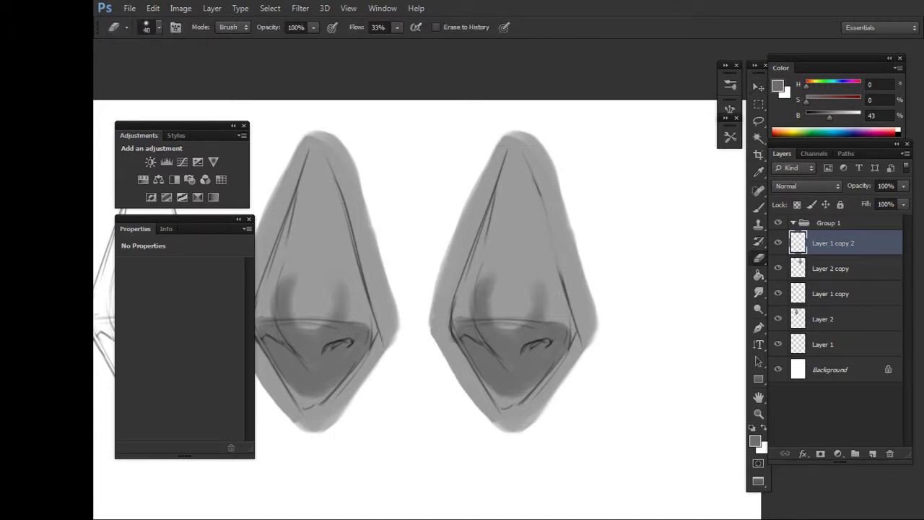
key("bracketright")
key("bracketright")
key("bracketright")
left_click_drag(541, 183, 536, 206)
left_click_drag(570, 273, 569, 312)
left_click_drag(494, 186, 452, 312)
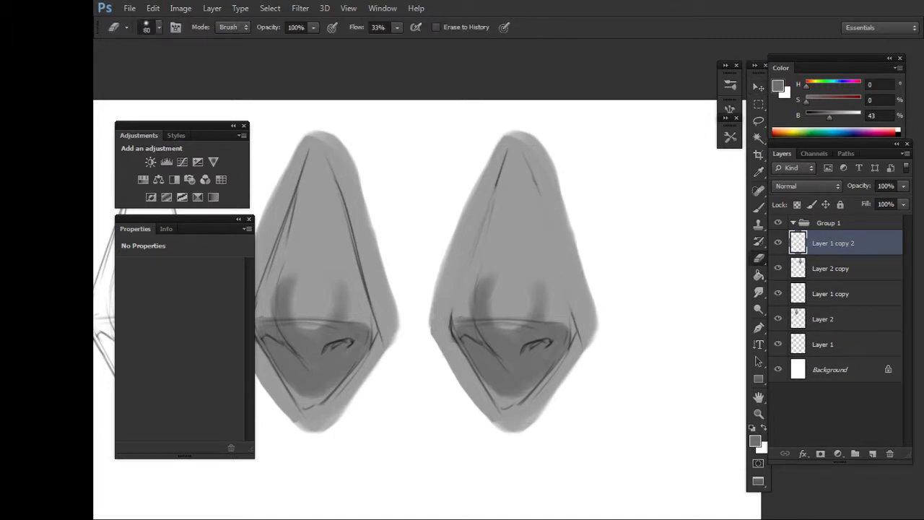
mouse_move(473, 371)
left_mouse_down()
mouse_move(498, 407)
mouse_move(556, 361)
mouse_move(577, 316)
left_mouse_up()
left_click_drag(504, 182, 513, 170)
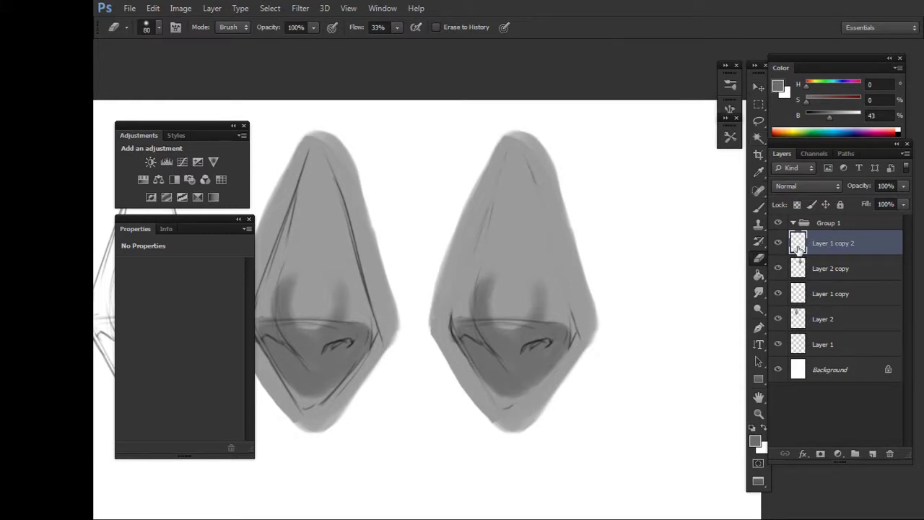
On Layer 2 copy, sample a grey and shade both sides of the nose bridge.
left_click(798, 269)
left_click(779, 268)
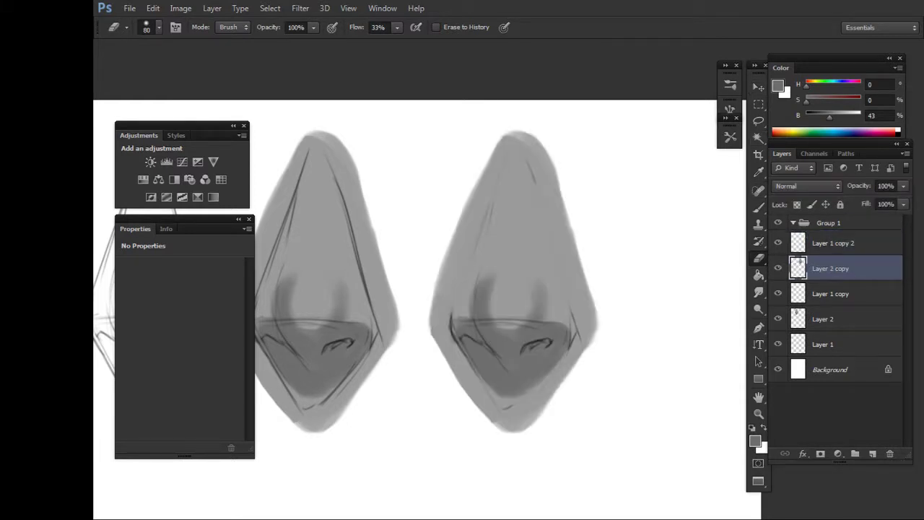
key("i")
left_click(541, 296)
key("b")
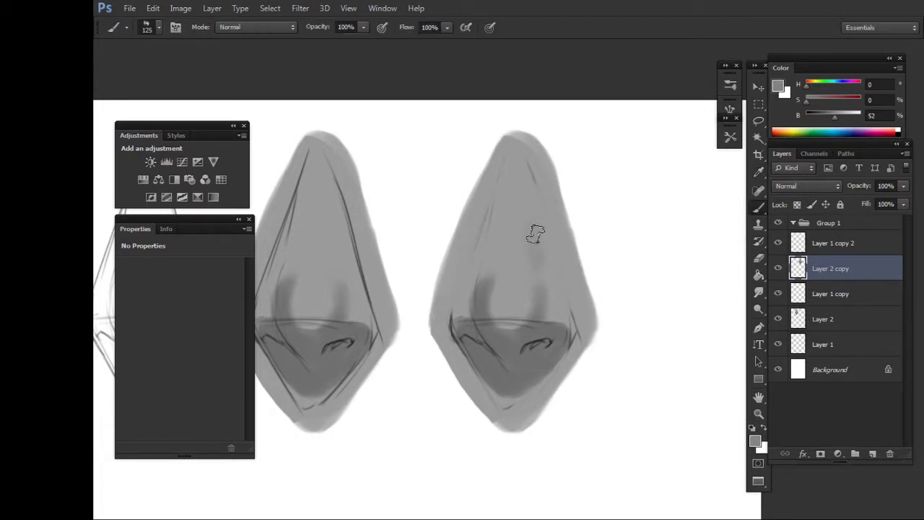
left_click_drag(535, 233, 521, 153)
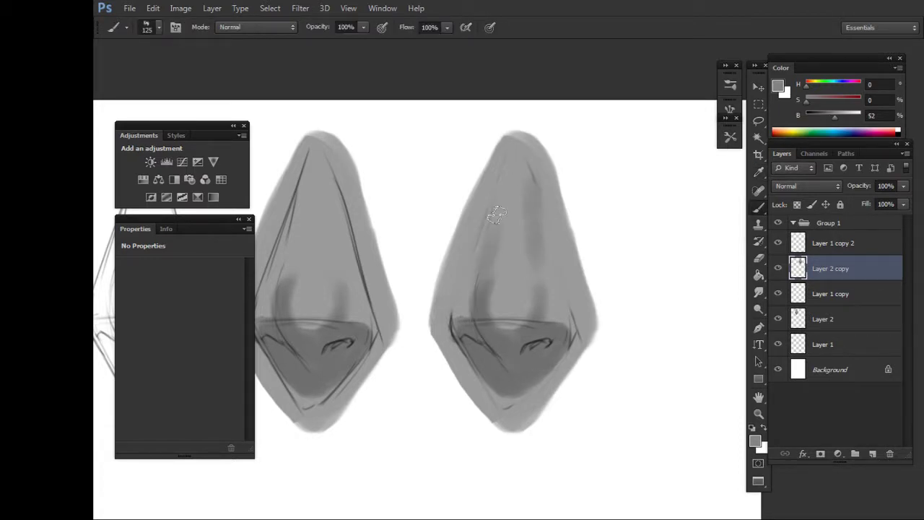
left_click_drag(496, 214, 484, 242)
key("bracketleft")
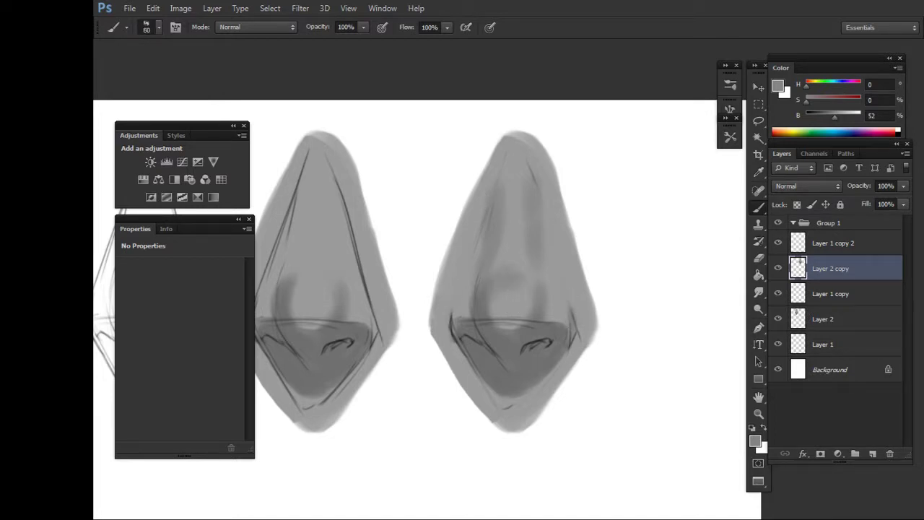
Sample a darker grey from the nose and select both right-nose layers.
key("i")
left_click(469, 325)
key("b")
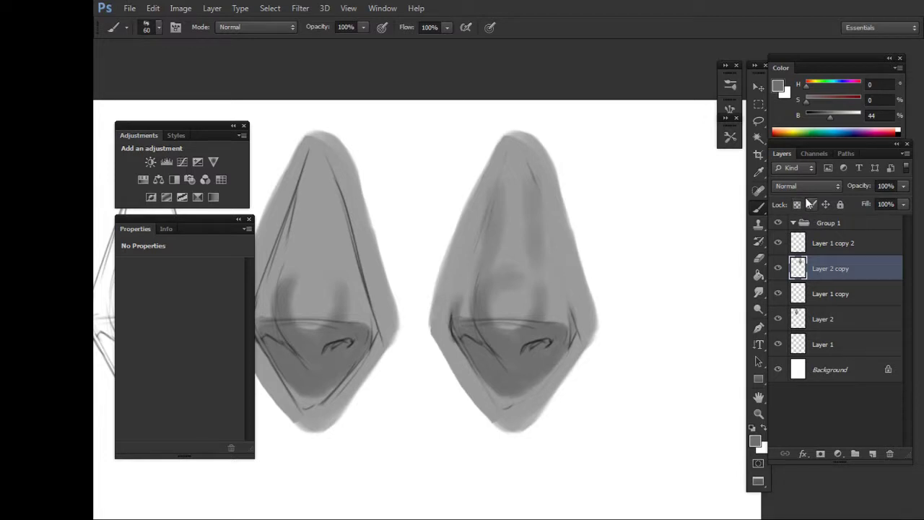
left_click(809, 249)
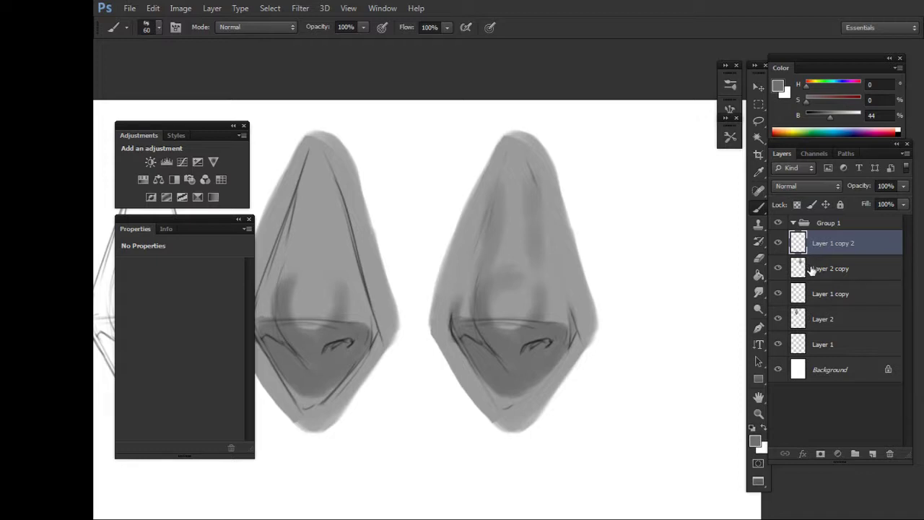
left_click(810, 268, "shift")
Duplicate and merge the right nose's two layers, then move the merged copy below the row.
key("ctrl+j")
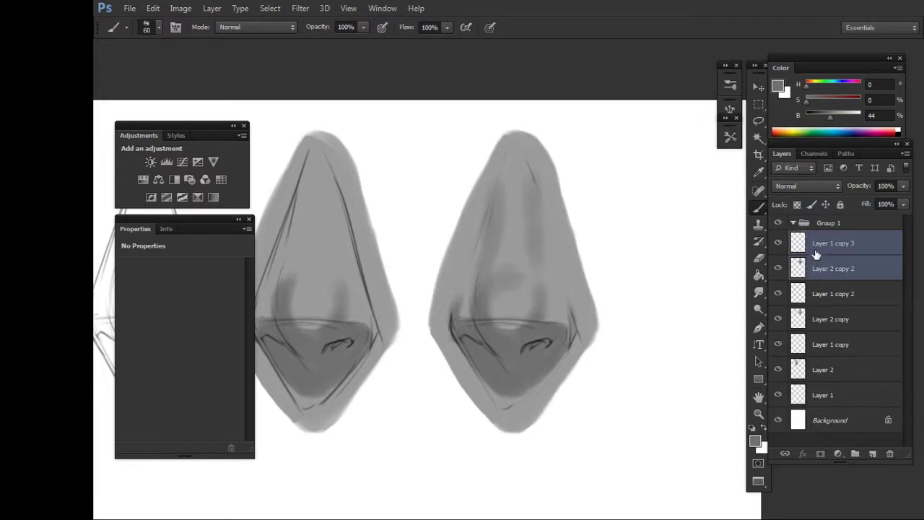
key("ctrl+e")
key("v")
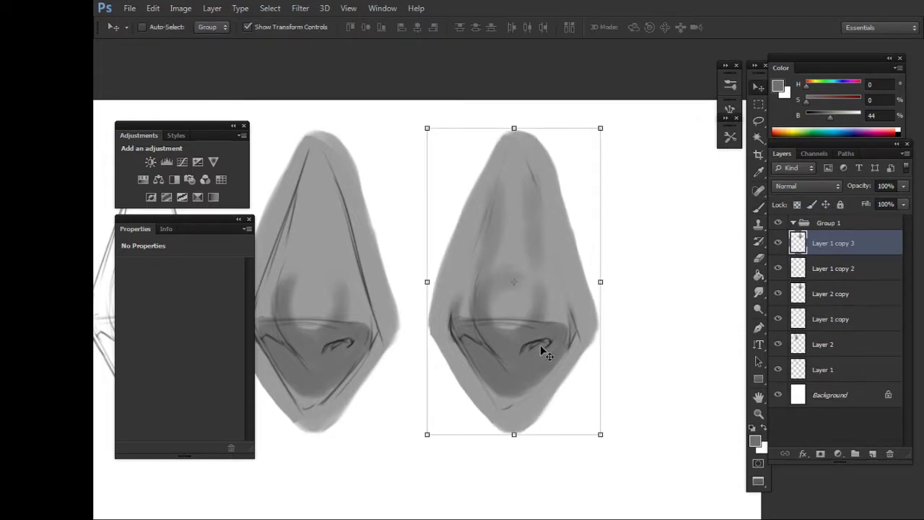
mouse_move(543, 351)
left_mouse_down()
mouse_move(676, 345)
mouse_move(439, 443)
mouse_move(667, 274)
mouse_move(466, 354)
left_mouse_up()
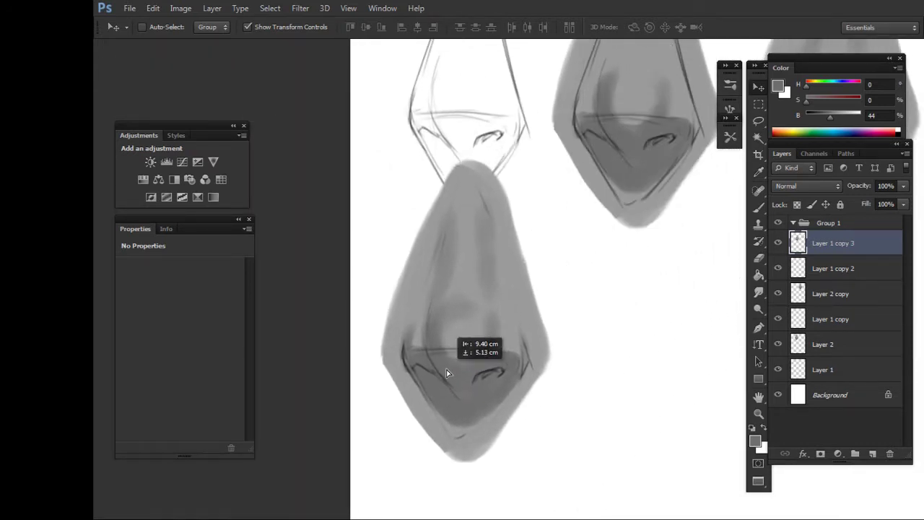
mouse_move(446, 373)
left_mouse_down()
mouse_move(471, 307)
mouse_move(514, 389)
left_mouse_up()
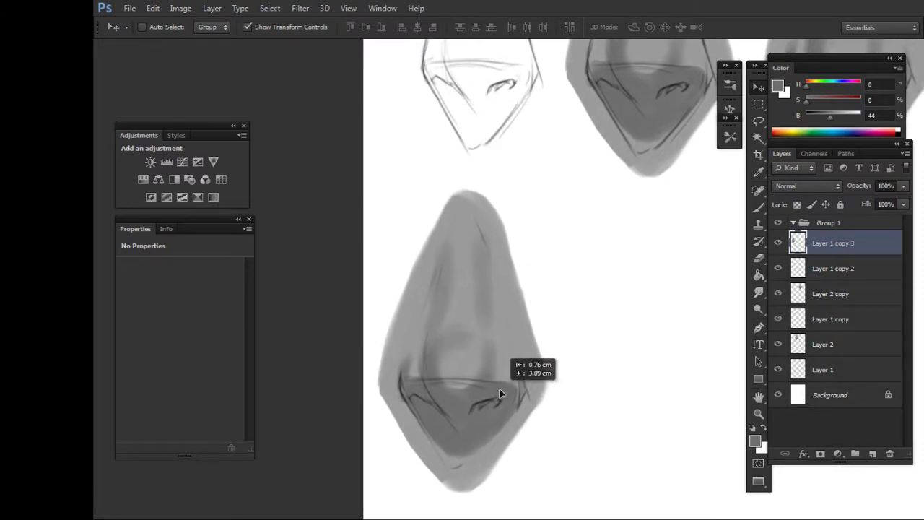
left_click_drag(582, 398, 587, 353)
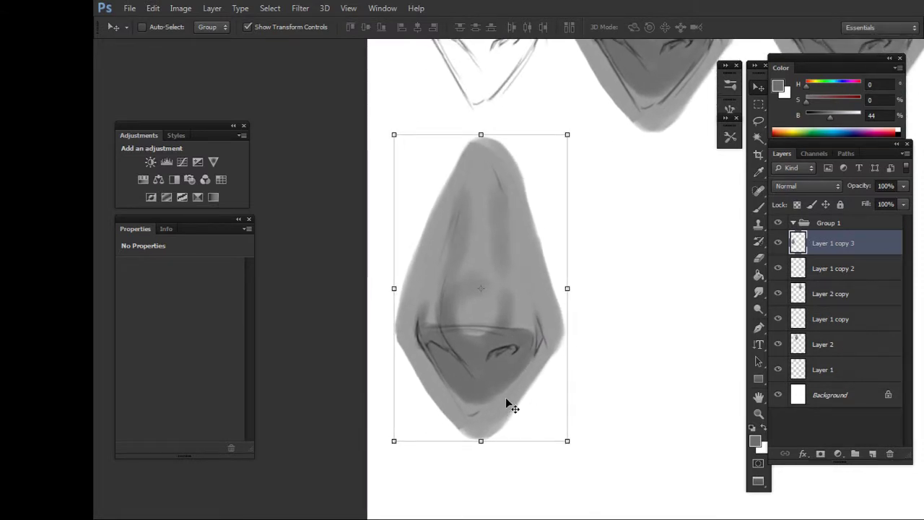
key("b")
left_click(779, 244)
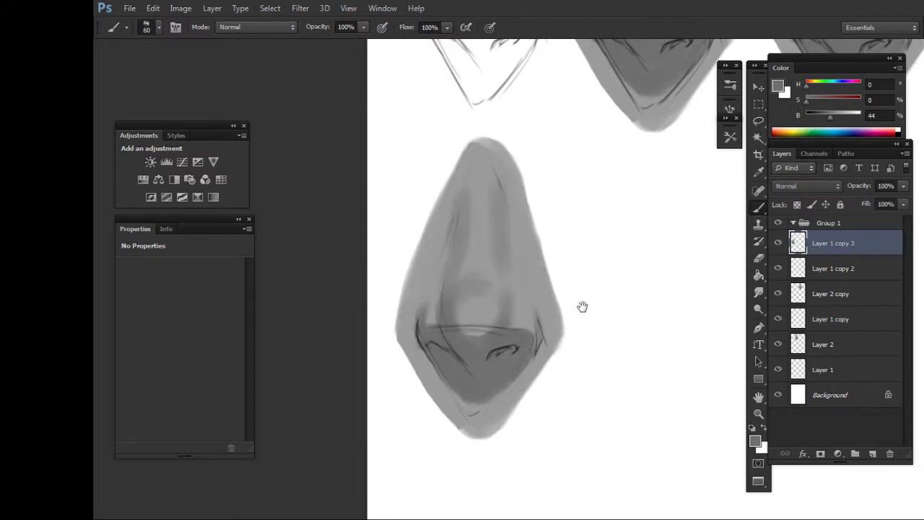
Sample light, mid and near-black greys from the new nose's nostril shading.
left_click_drag(557, 296, 553, 309)
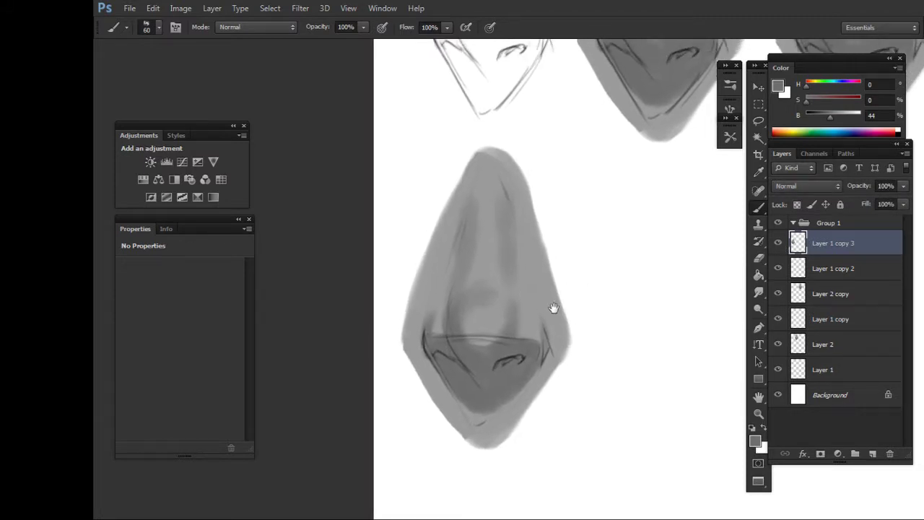
left_click(485, 312, "alt")
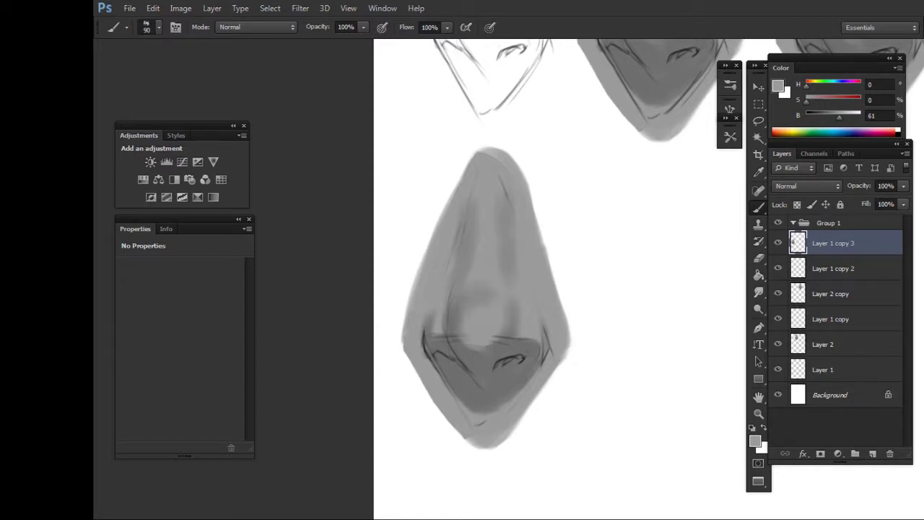
left_click(472, 344, "alt")
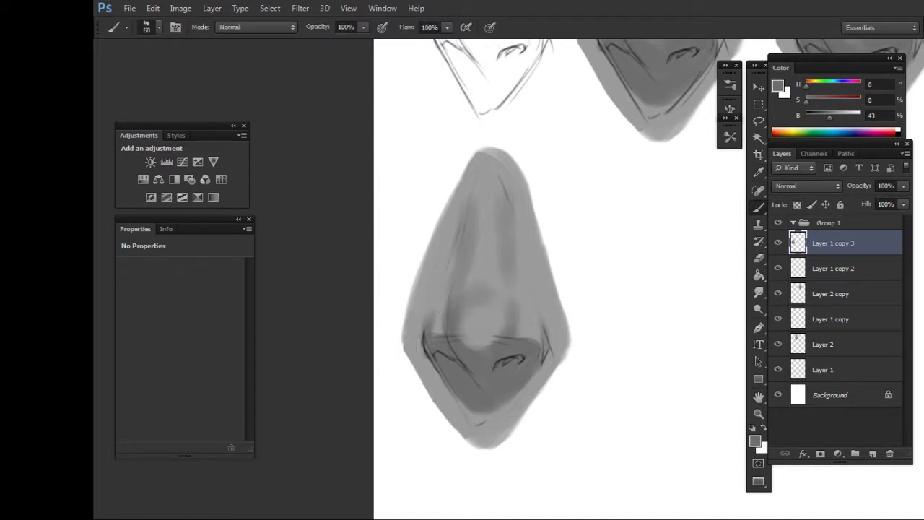
key("alt")
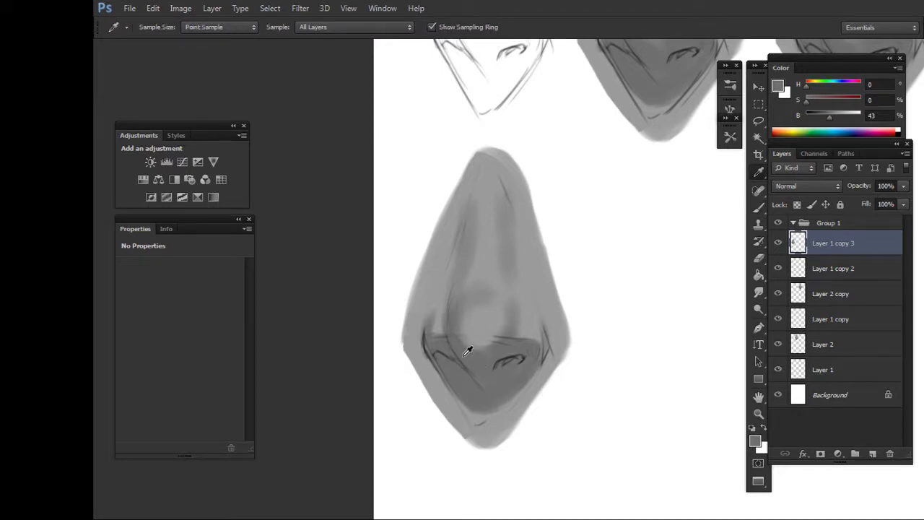
left_click(468, 359, "alt")
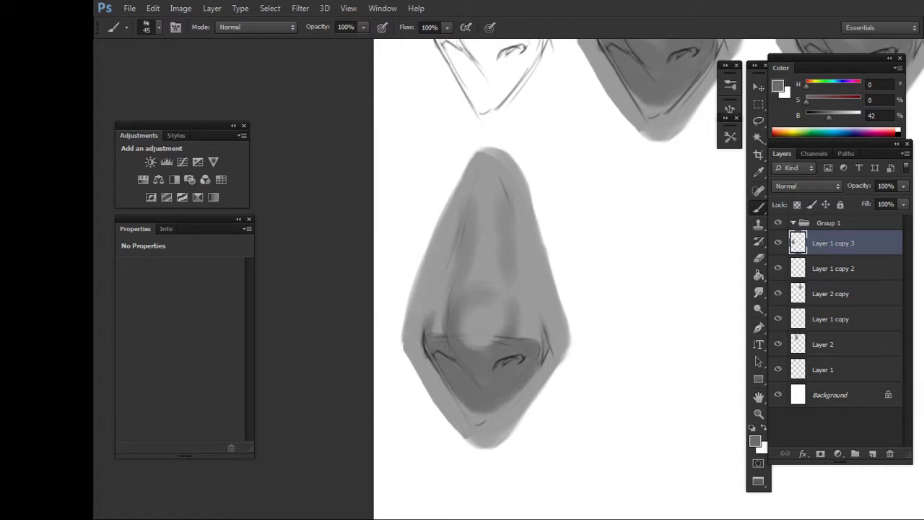
key("alt")
left_click(514, 353, "alt")
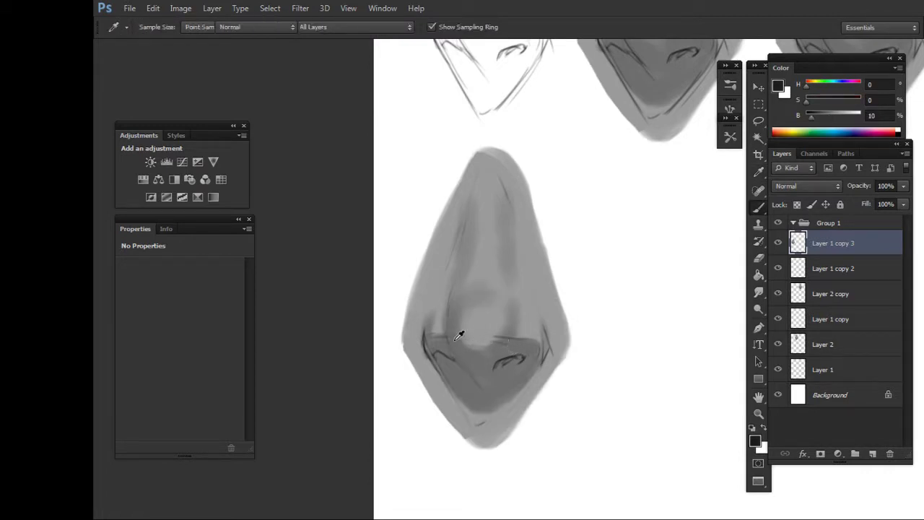
key("bracketleft")
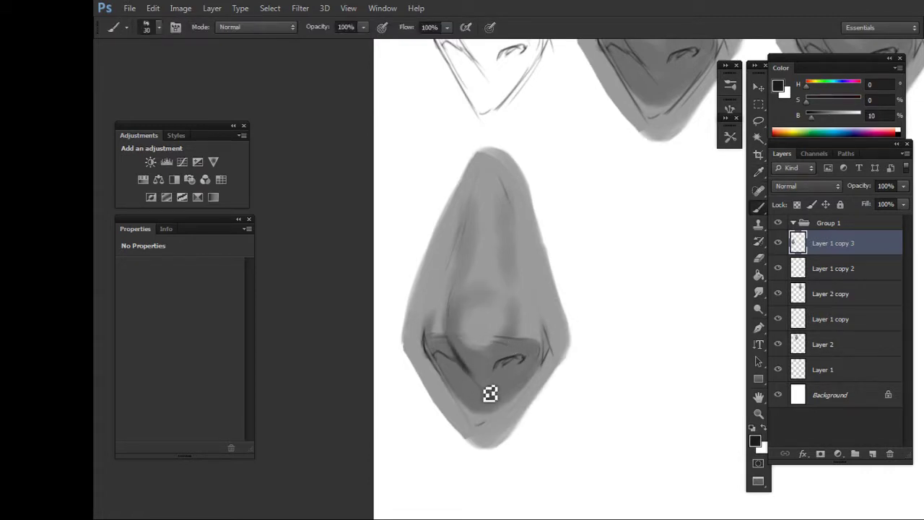
Pick darker greys for the nostril contours, then duplicate the nose onto a new layer.
left_click(489, 366, "alt")
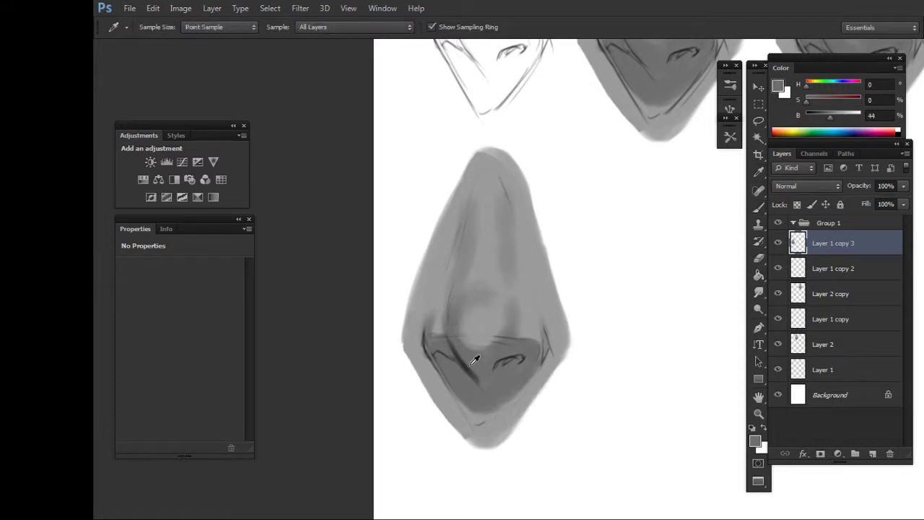
key("bracketright")
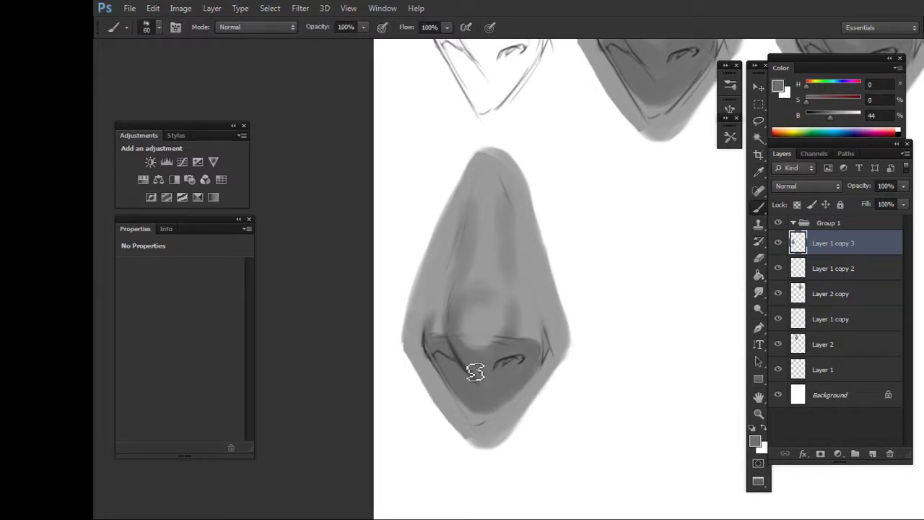
left_click(470, 354, "alt")
key("bracketleft")
key("alt")
left_click(458, 348, "alt")
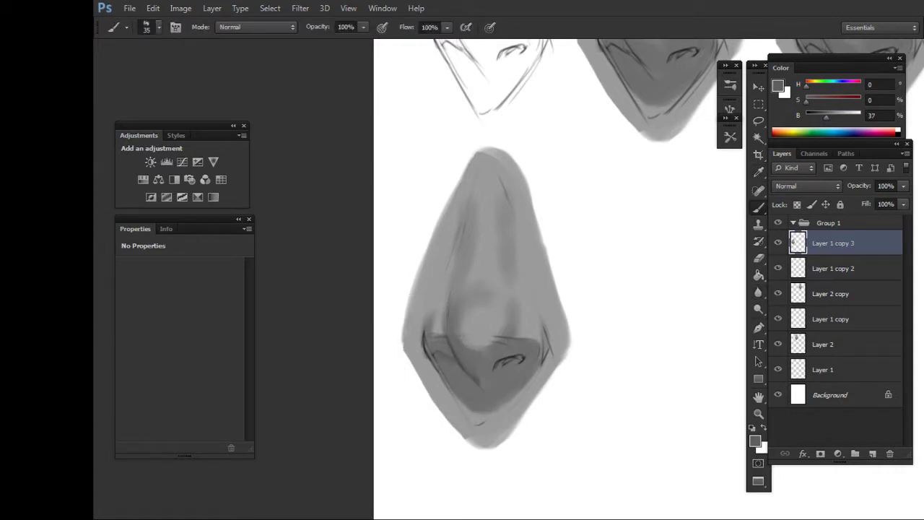
left_click_drag(826, 118, 815, 114)
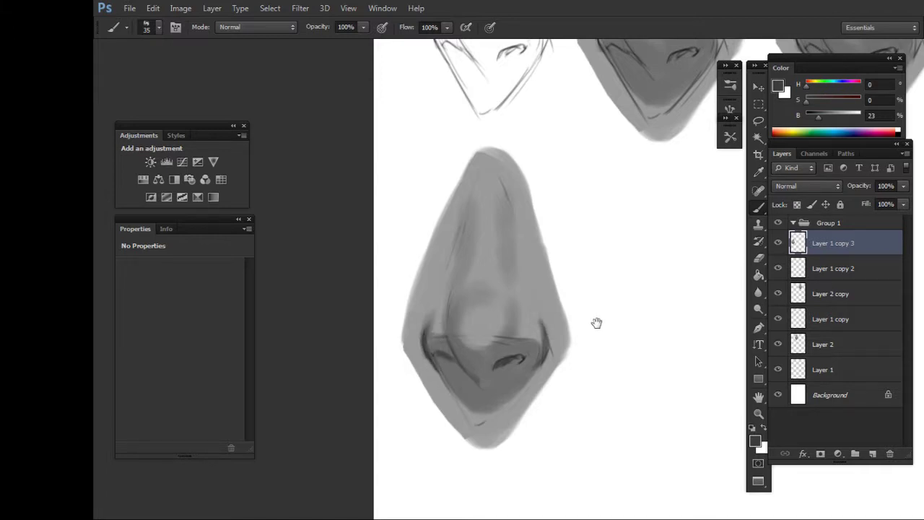
mouse_move(596, 323)
left_mouse_down()
mouse_move(581, 300)
mouse_move(636, 306)
mouse_move(502, 310)
left_mouse_up()
key("ctrl+j")
Move Layer 1 copy 4 right of the previous nose and centre it in view.
key("v")
left_click_drag(436, 341, 551, 347)
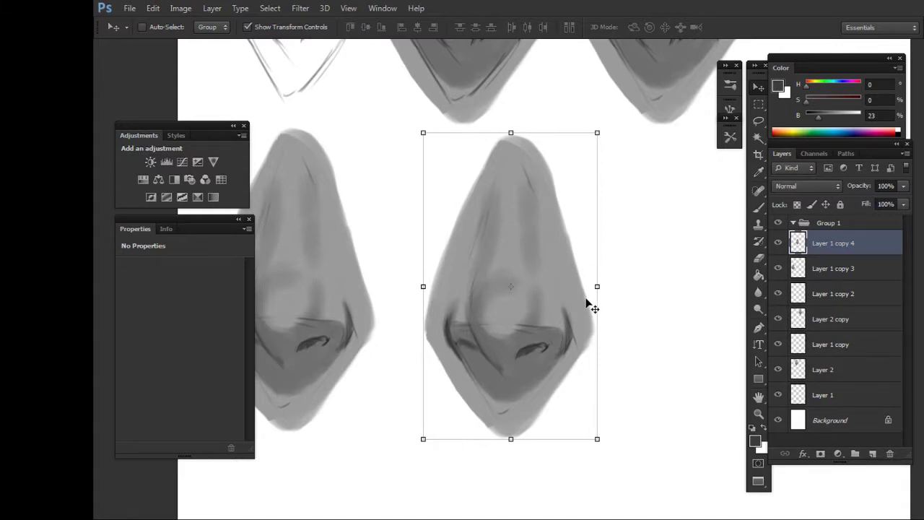
left_click_drag(587, 303, 592, 290)
Sample mid, lighter and darker greys from the nose, alternating brush and smudge tools.
key("i")
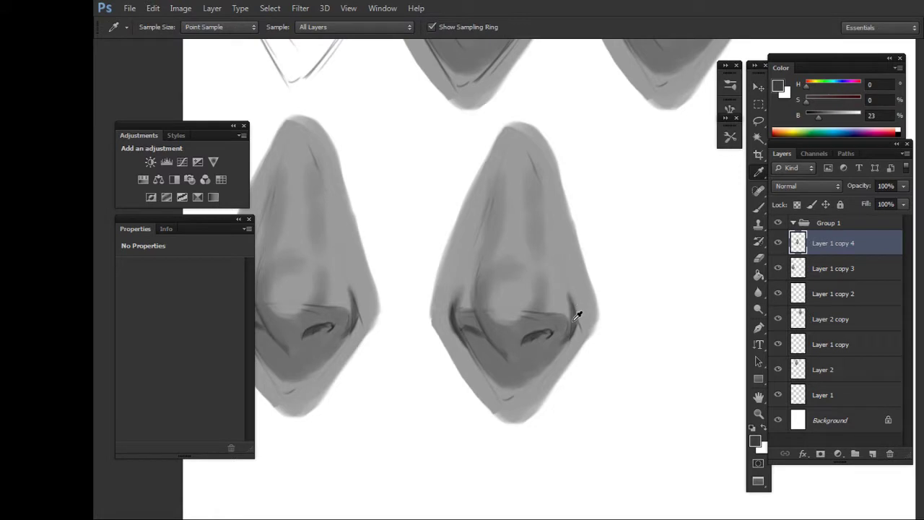
left_click(578, 316)
key("b")
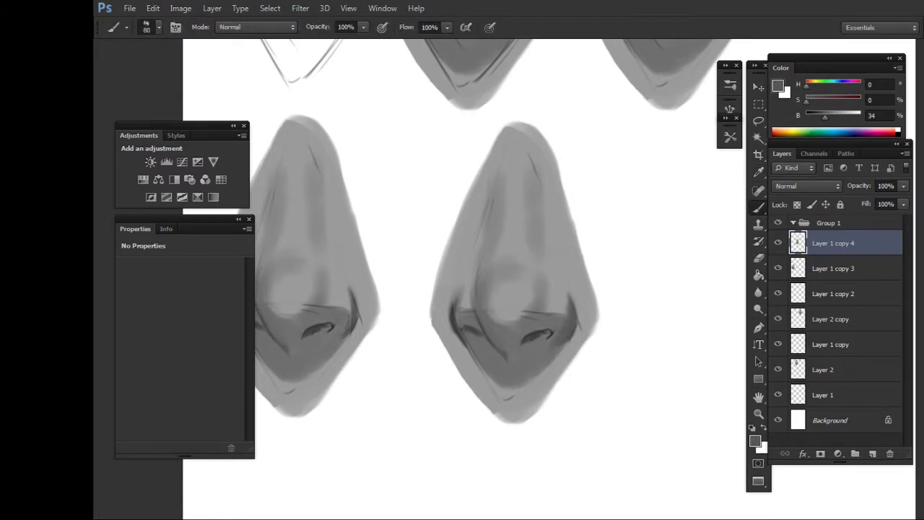
key("r")
key("i")
left_click(563, 292)
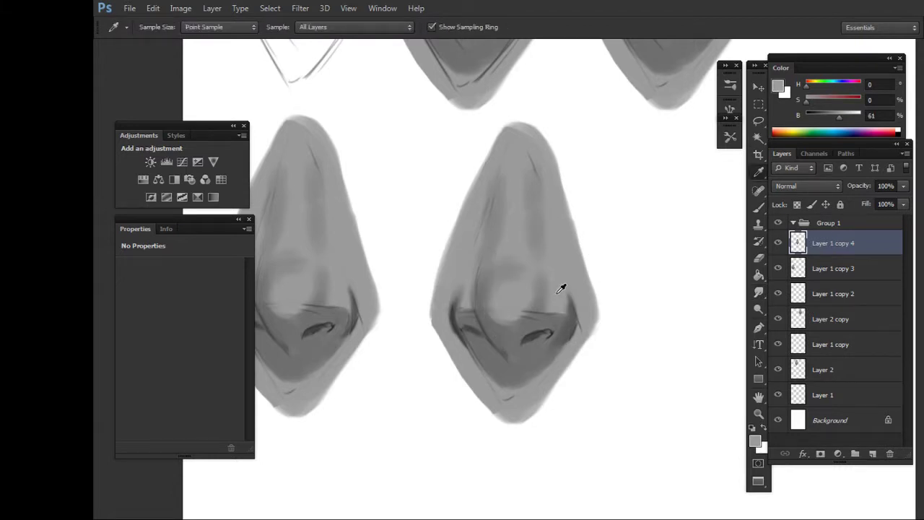
key("b")
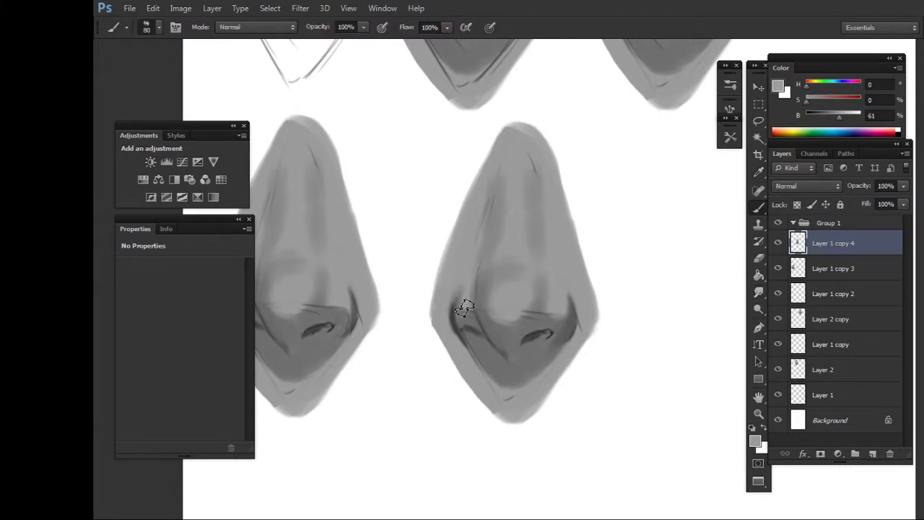
key("r")
key("i")
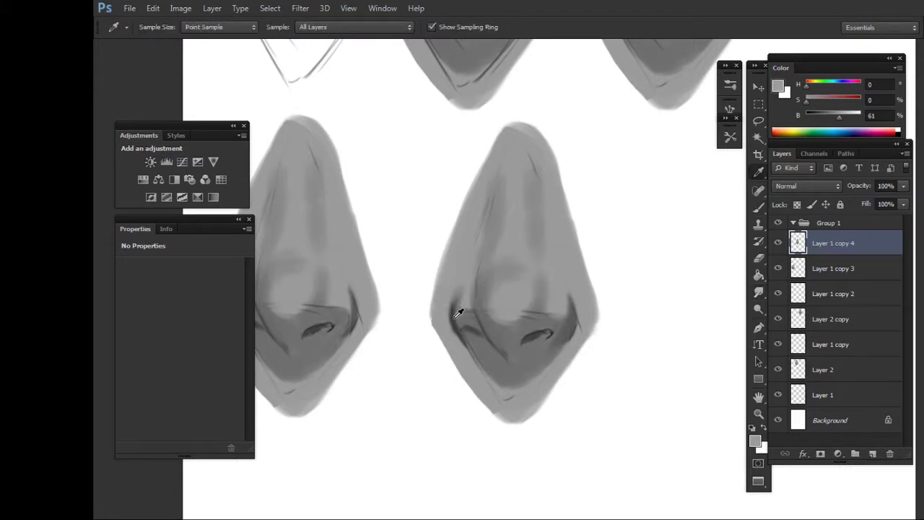
left_click(458, 312)
key("b")
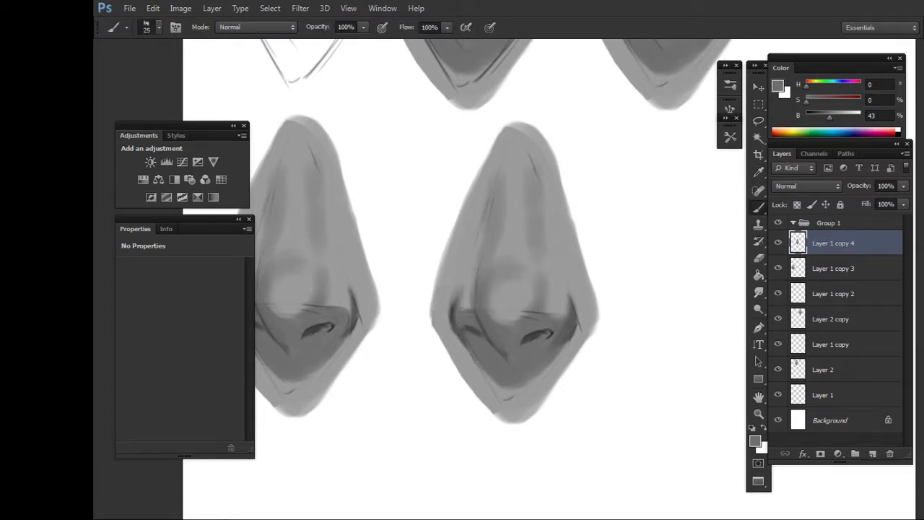
Paint a lighter tone and a darker shadow beside the left nostril.
key("r")
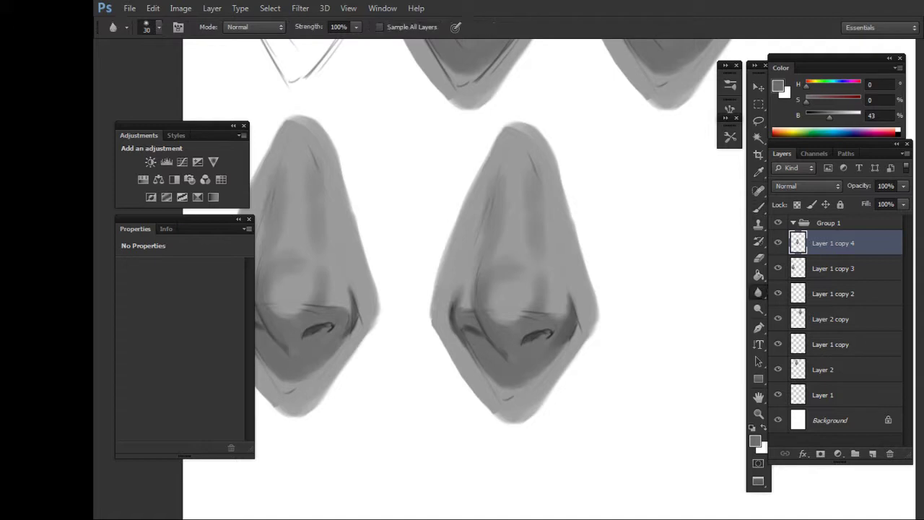
key("i")
left_click(472, 252)
key("b")
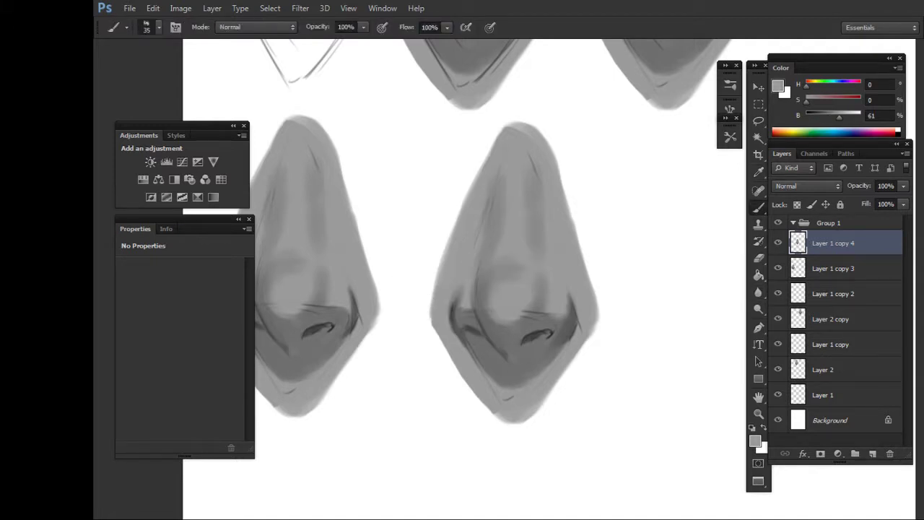
key("bracketright")
key("bracketright")
key("bracketright")
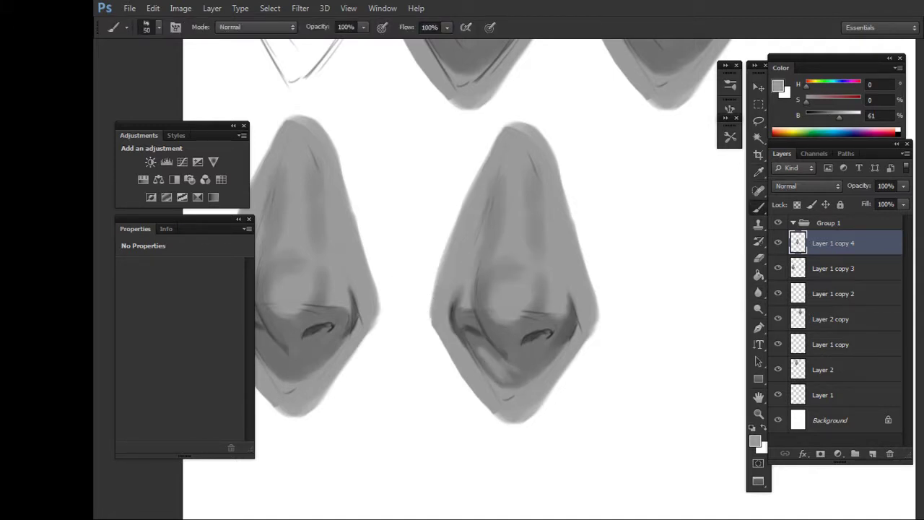
key("bracketright")
key("bracketright")
key("bracketright")
left_click_drag(534, 354, 512, 372)
left_click(532, 351, "alt")
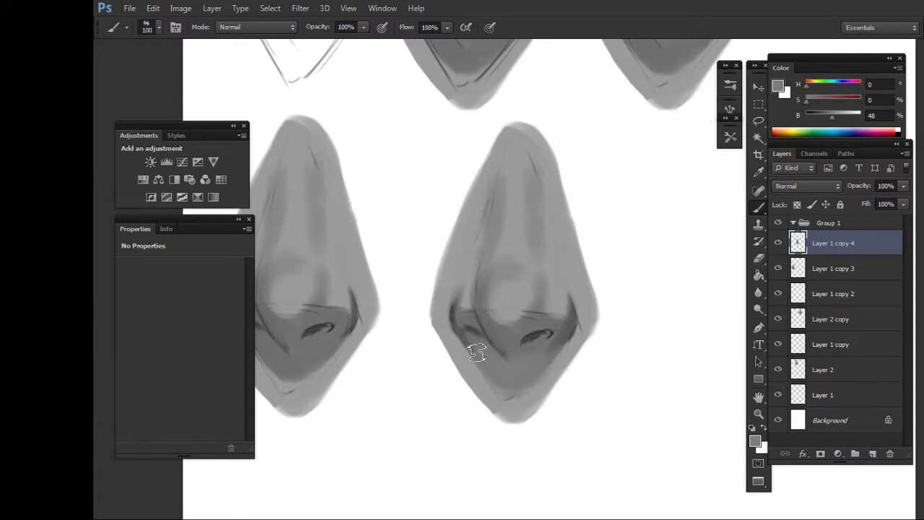
left_click(462, 313, "alt")
key("bracketleft")
key("bracketleft")
key("bracketleft")
left_click_drag(464, 310, 477, 318)
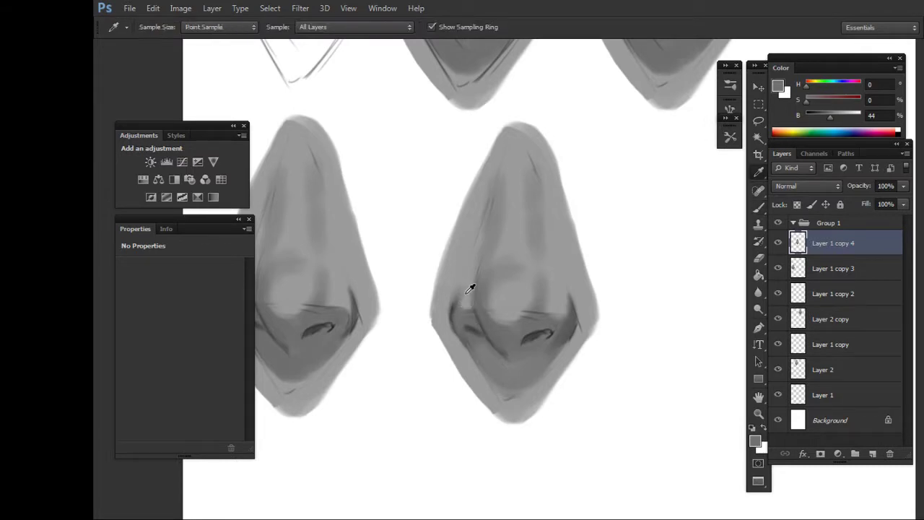
Resample nostril greys with a larger brush, then duplicate the nose onto a new layer.
left_click(469, 285, "alt")
key("bracketright")
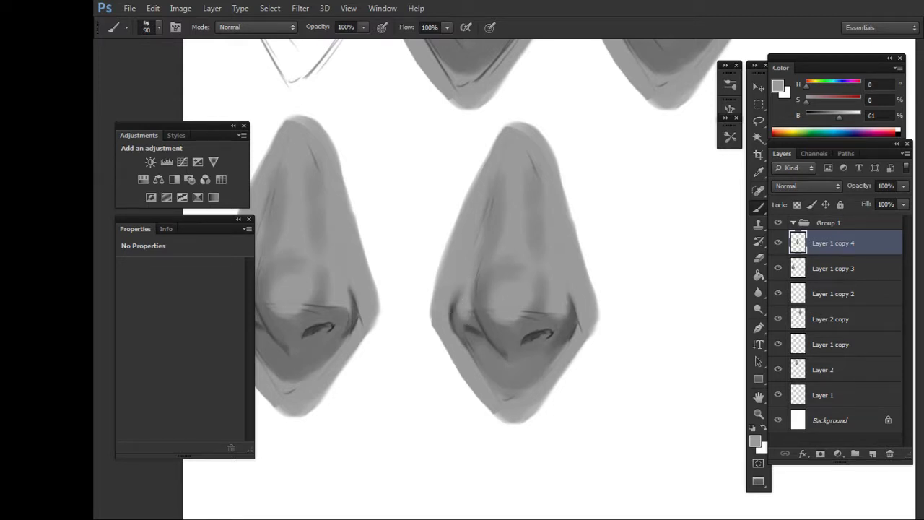
left_click(540, 307, "alt")
key("alt")
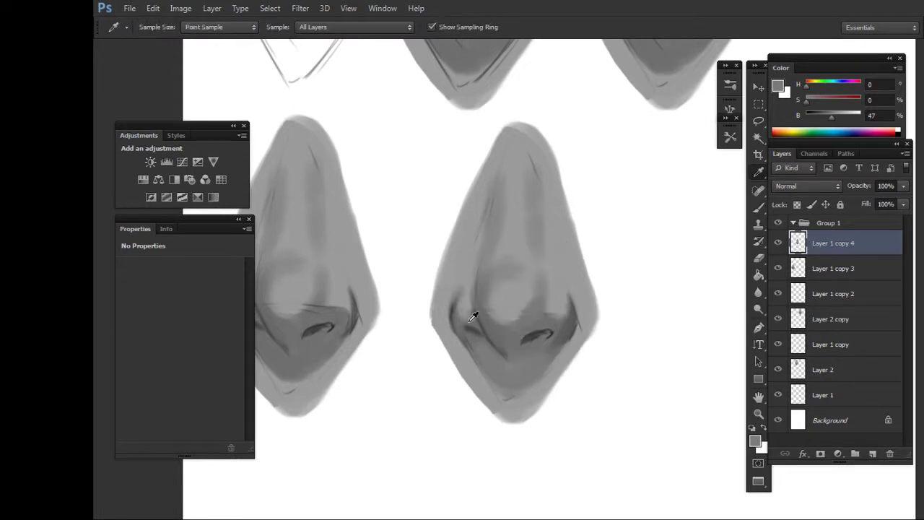
left_click(473, 317, "alt")
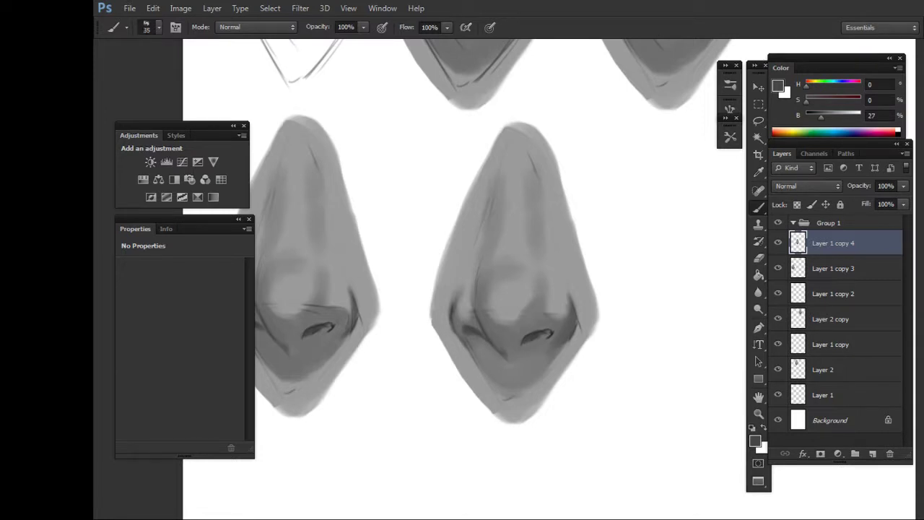
key("bracketright")
scroll(623, 310, "down", 1)
scroll(609, 309, "right", 1)
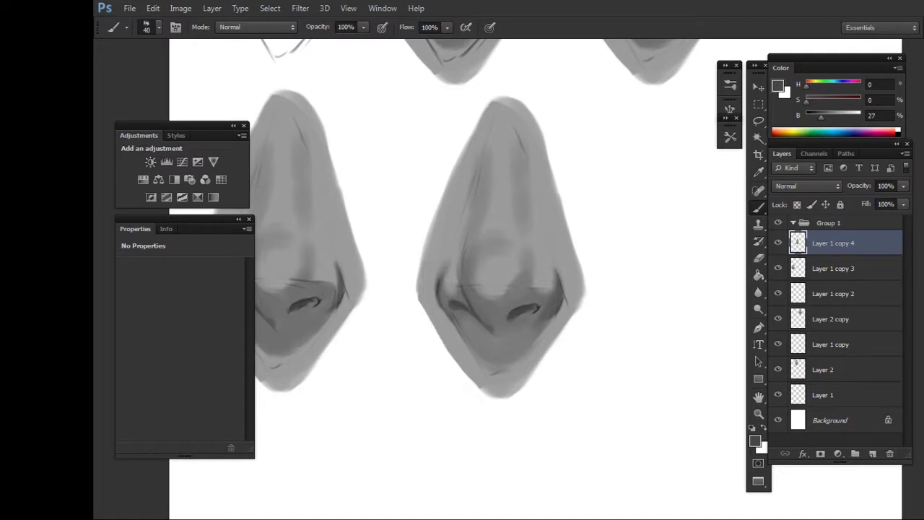
key("bracketright")
key("bracketright")
key("bracketright")
key("bracketright")
left_click(501, 310, "alt")
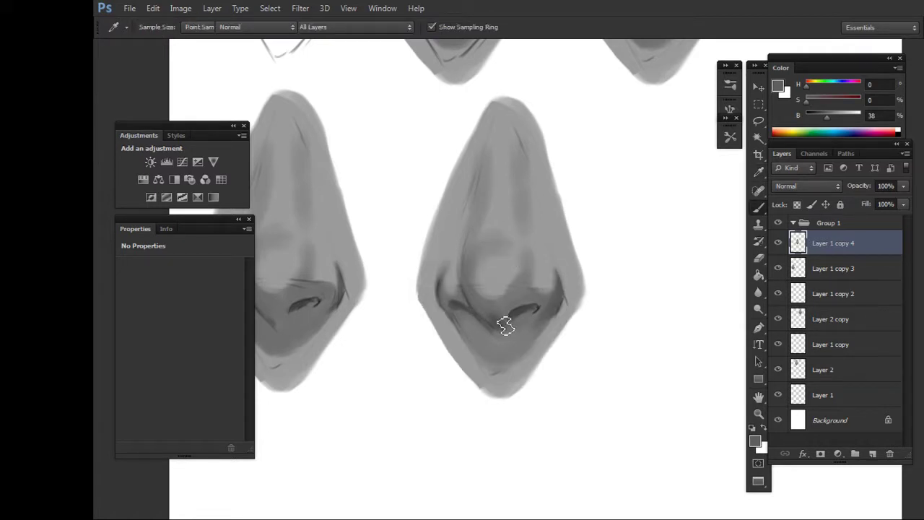
left_click_drag(505, 326, 493, 318)
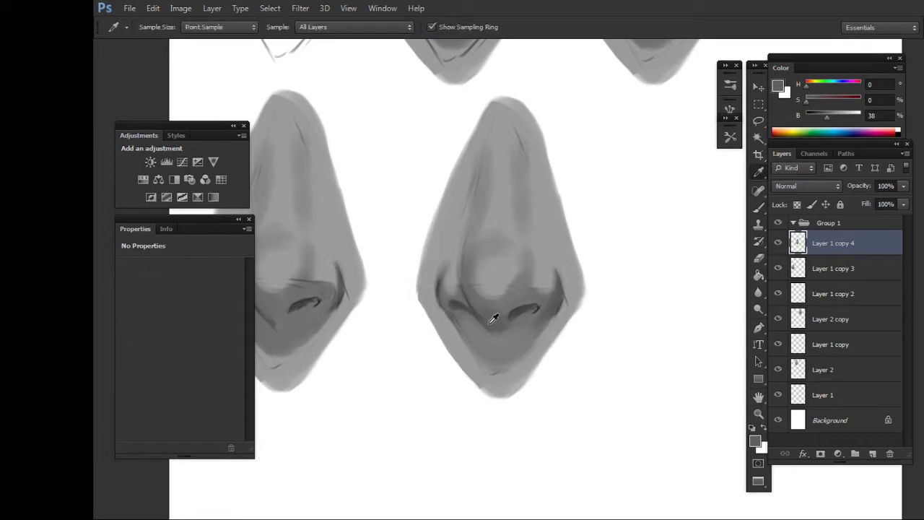
left_click(488, 322, "alt")
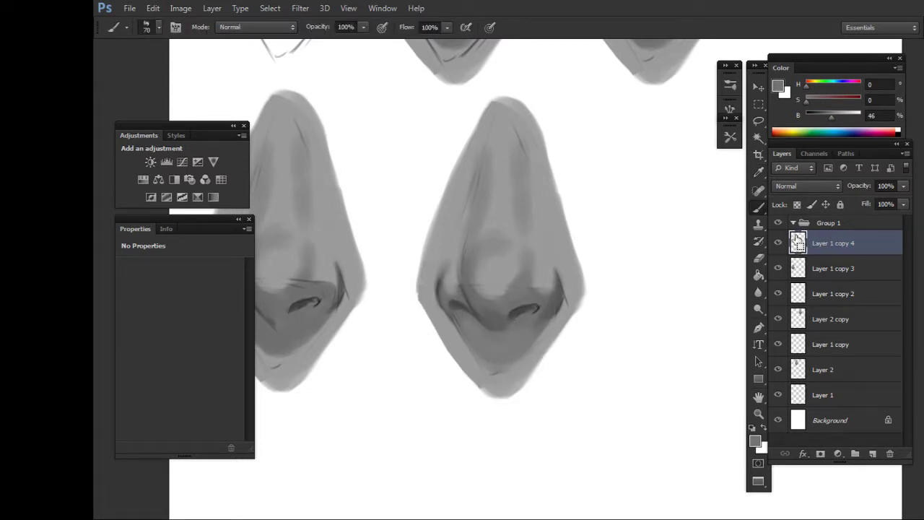
key("ctrl+j")
Move Layer 1 copy 5 right, beside the fourth nose.
key("v")
left_click_drag(524, 227, 647, 264)
mouse_move(695, 316)
left_mouse_down()
mouse_move(491, 325)
mouse_move(560, 334)
left_mouse_up()
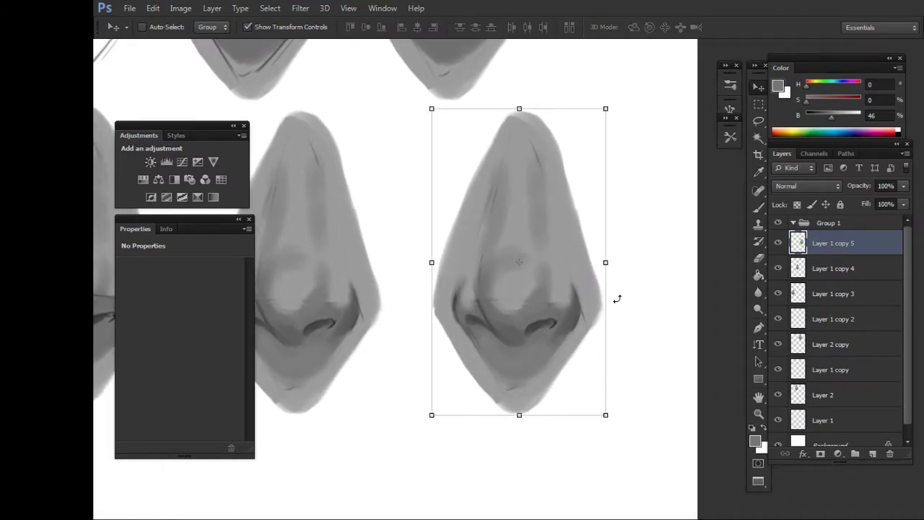
Paint white highlights down the nose bridge, then switch to a light grey.
key("i")
left_click(596, 175)
key("b")
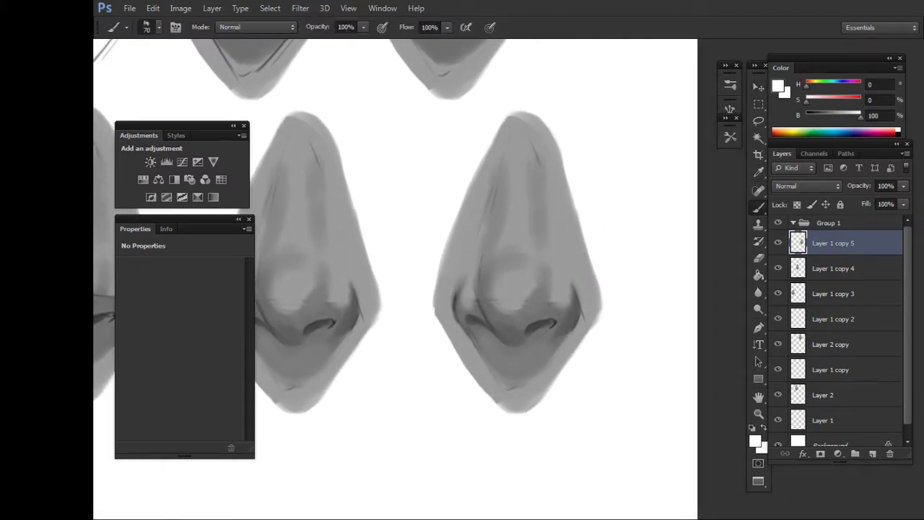
mouse_move(517, 241)
left_mouse_down()
mouse_move(520, 173)
mouse_move(520, 224)
mouse_move(516, 187)
left_mouse_up()
key("i")
left_click(520, 175)
key("b")
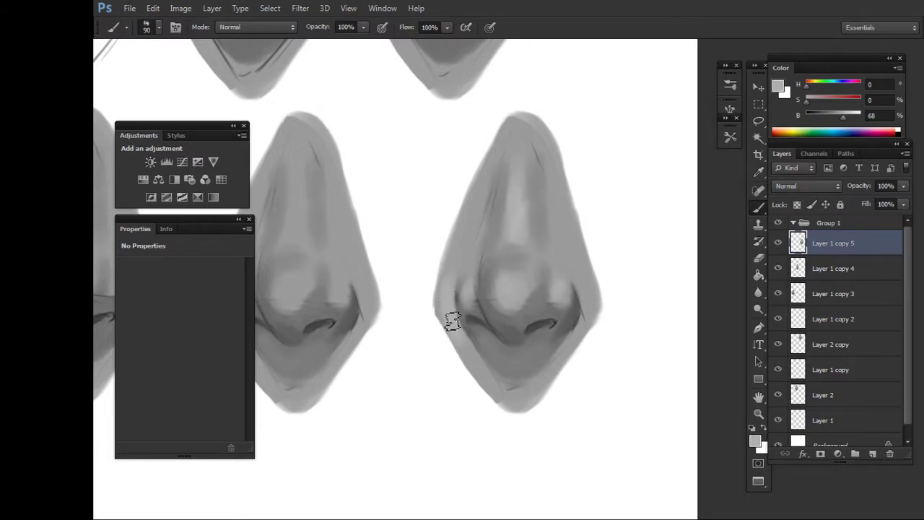
Lighten the right nose's right and upper-right edges and soften its upper-left edge.
left_click_drag(579, 340, 588, 314)
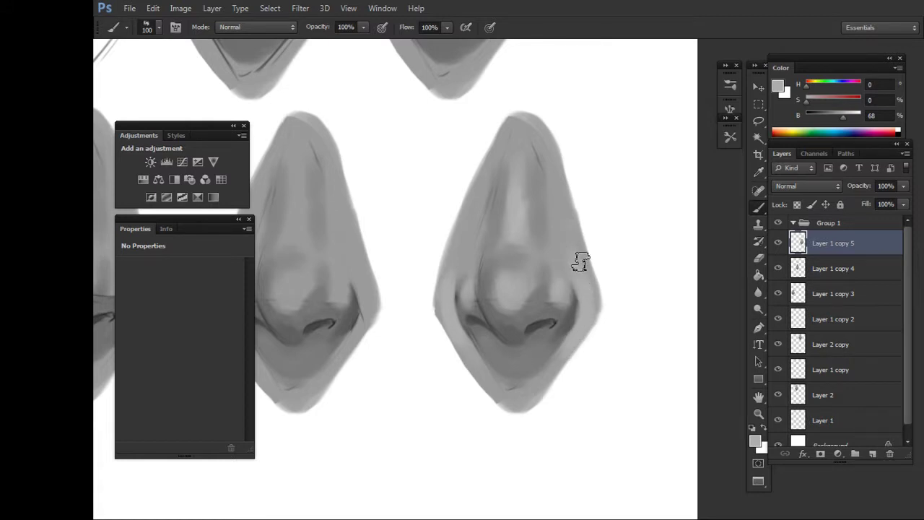
key("bracketright")
left_click(542, 199, "alt")
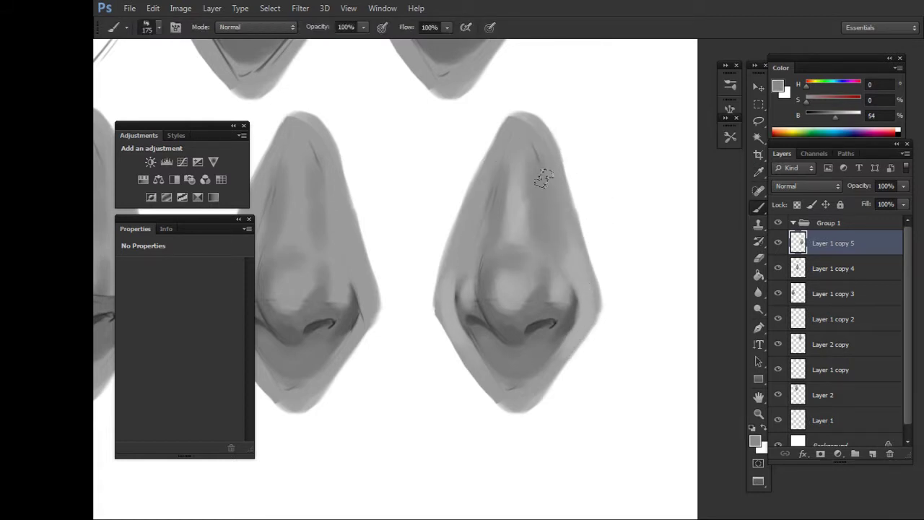
key("r")
key("b")
left_click(584, 245, "alt")
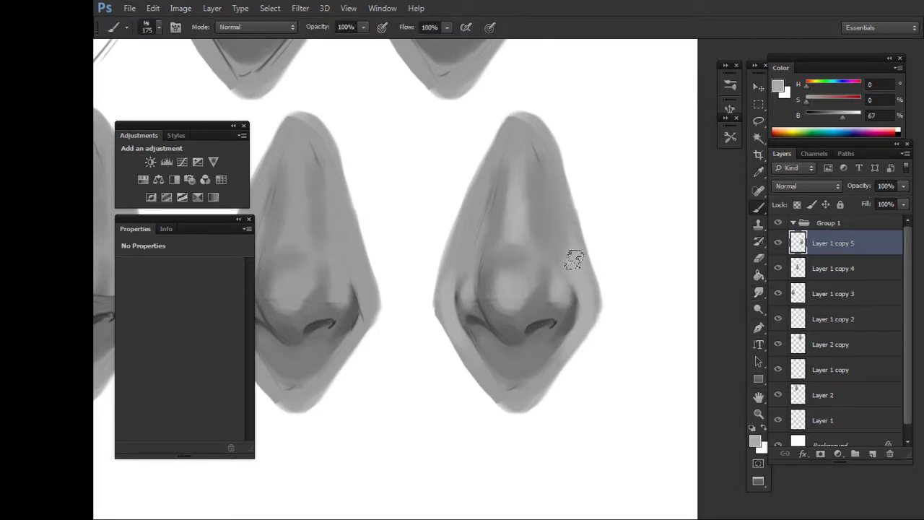
mouse_move(573, 258)
left_mouse_down()
mouse_move(553, 157)
mouse_move(576, 252)
left_mouse_up()
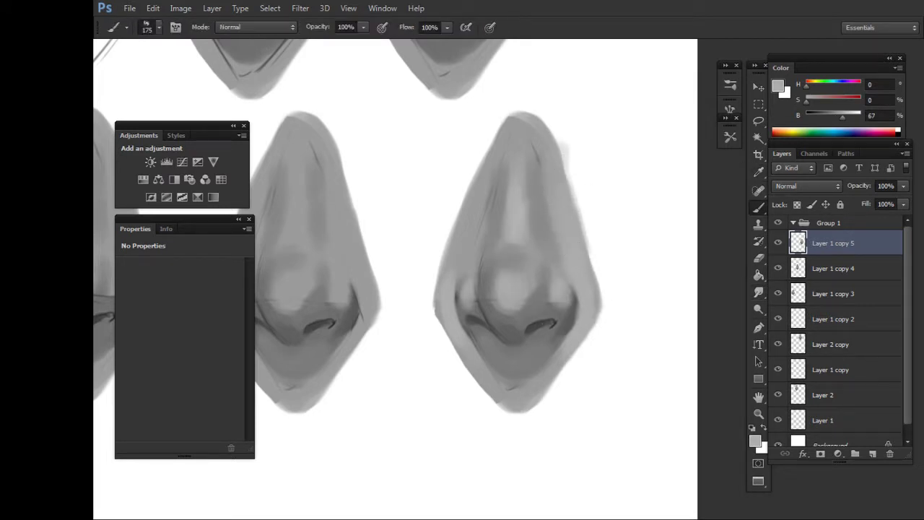
left_click_drag(558, 185, 578, 204)
mouse_move(474, 176)
left_mouse_down()
mouse_move(458, 227)
mouse_move(479, 167)
left_mouse_up()
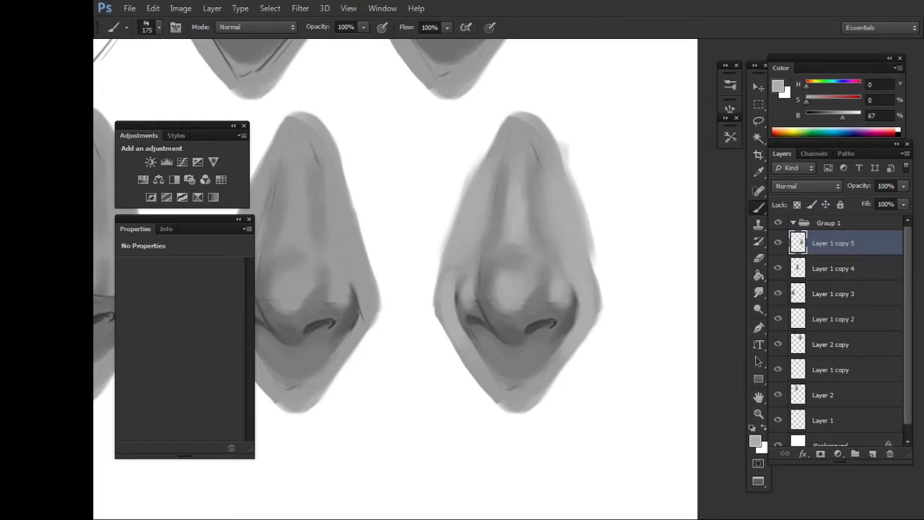
Lighten the nose's top-right edge with a larger brush, resampling mid and darker greys.
left_click(502, 188, "alt")
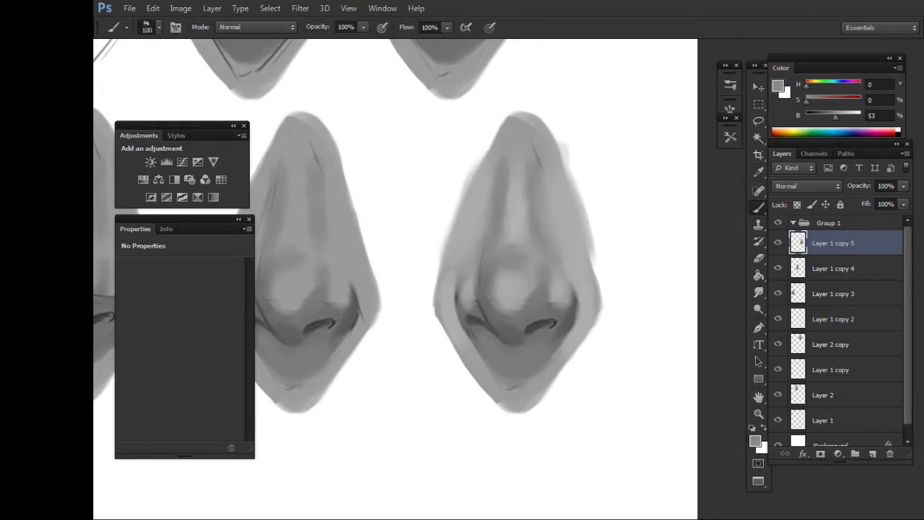
key("bracketright")
key("bracketright")
left_click(477, 187, "alt")
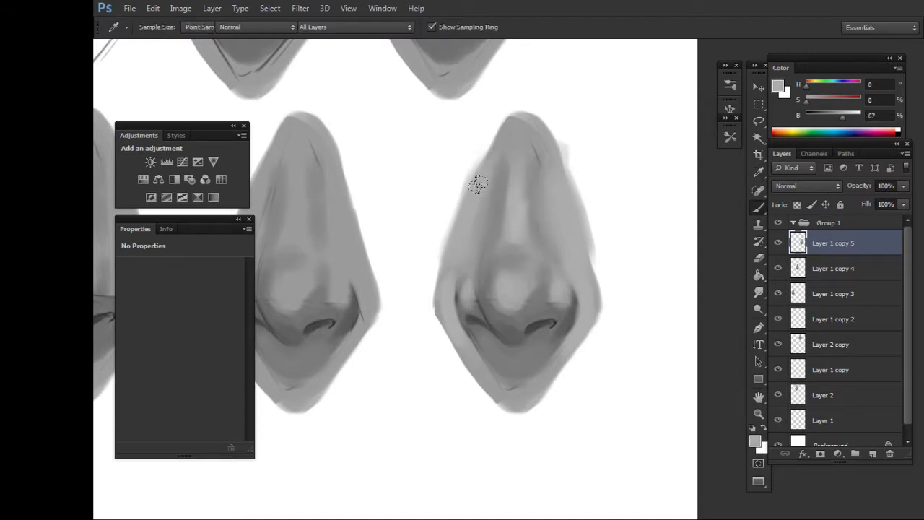
left_click_drag(526, 140, 549, 144)
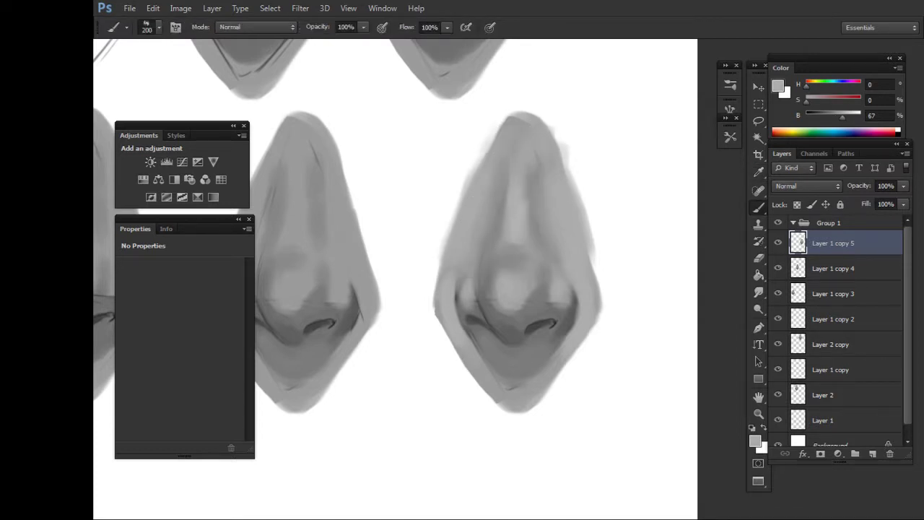
left_click_drag(566, 223, 563, 220)
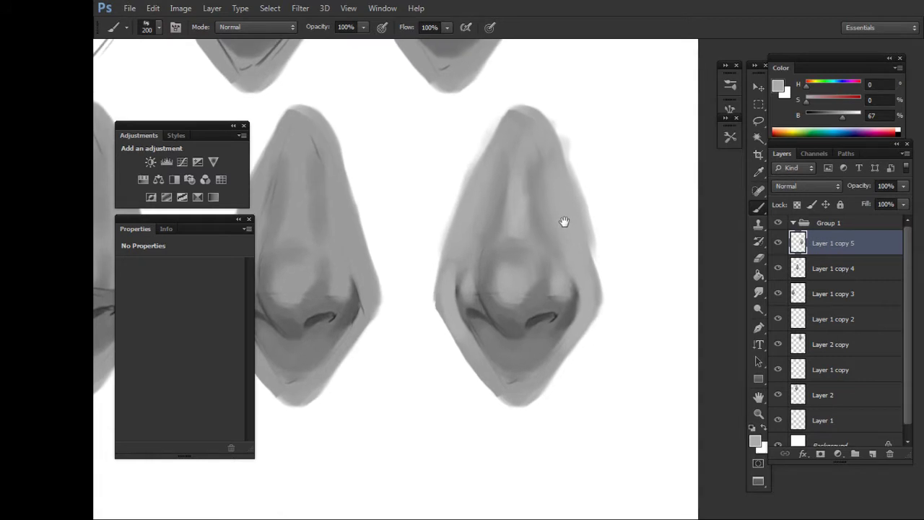
key("i")
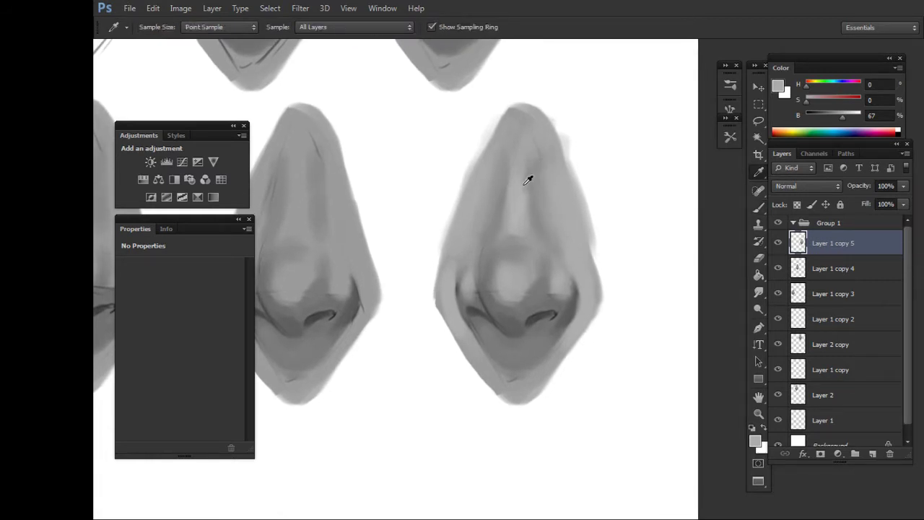
left_click(522, 167)
key("b")
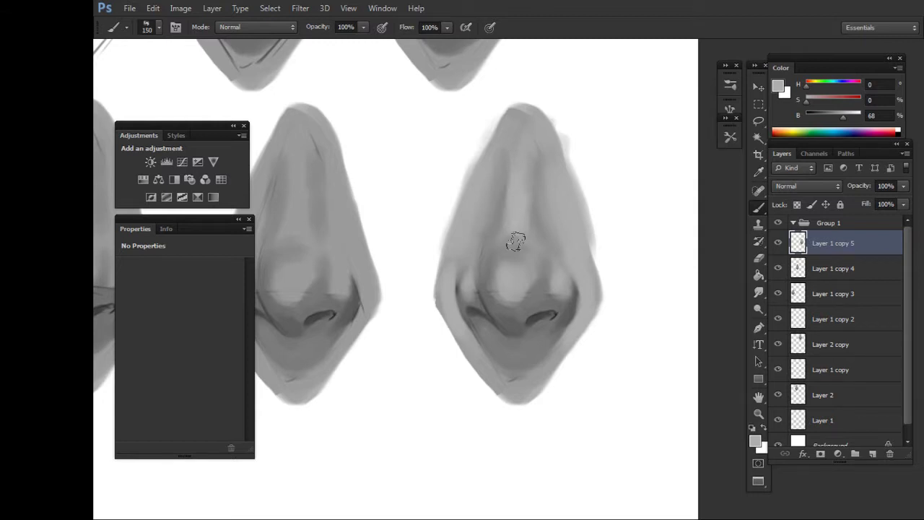
key("i")
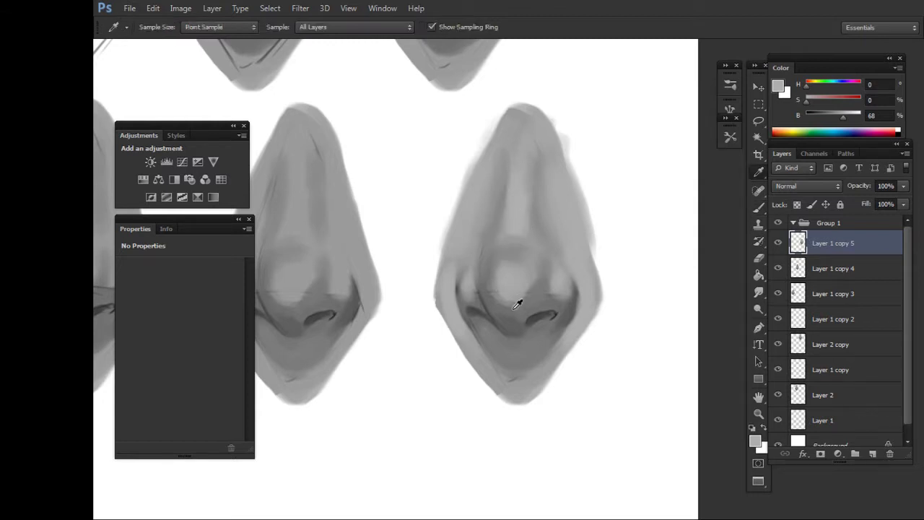
left_click(495, 306)
key("b")
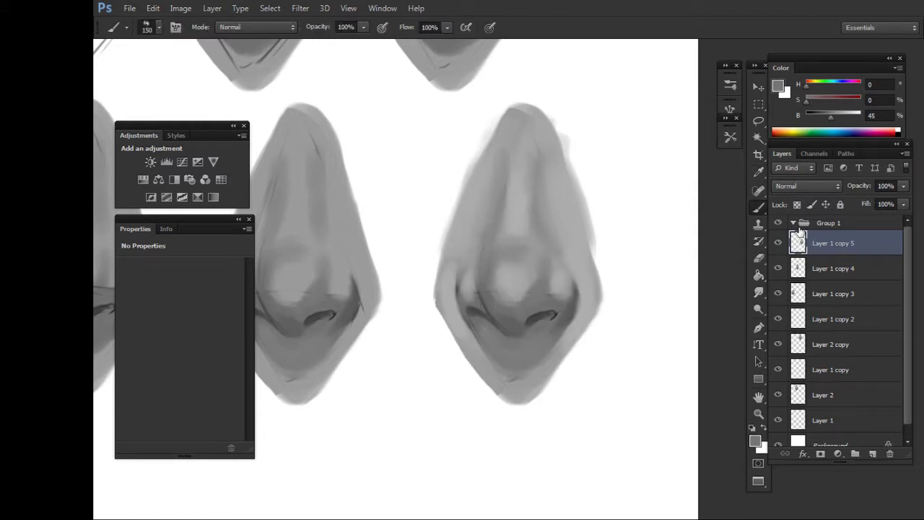
Duplicate the nose layer and drag the copy down into its new spot.
key("ctrl+j")
key("v")
left_click_drag(522, 296, 623, 263)
left_click_drag(523, 275, 473, 365)
Preview Brightness/Contrast on the nose copy at Brightness -3 and Contrast 28.
left_click(180, 9)
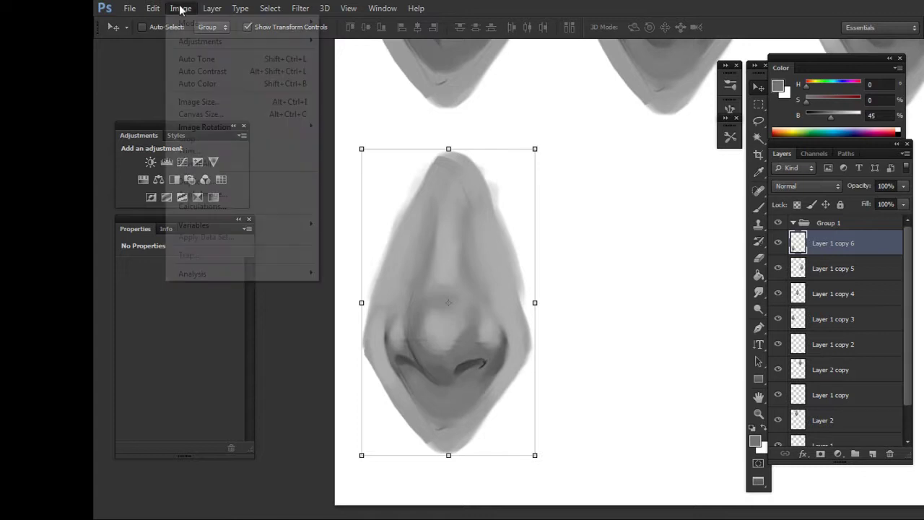
mouse_move(190, 23)
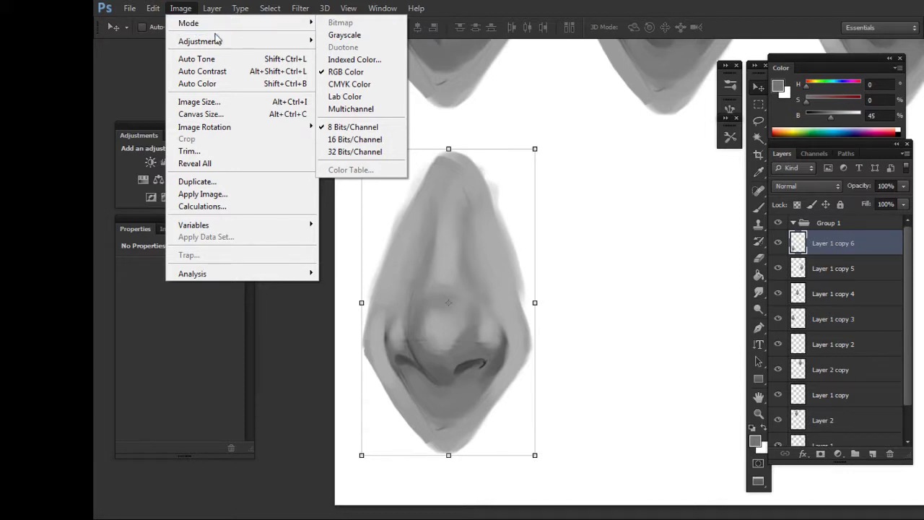
left_click(361, 43)
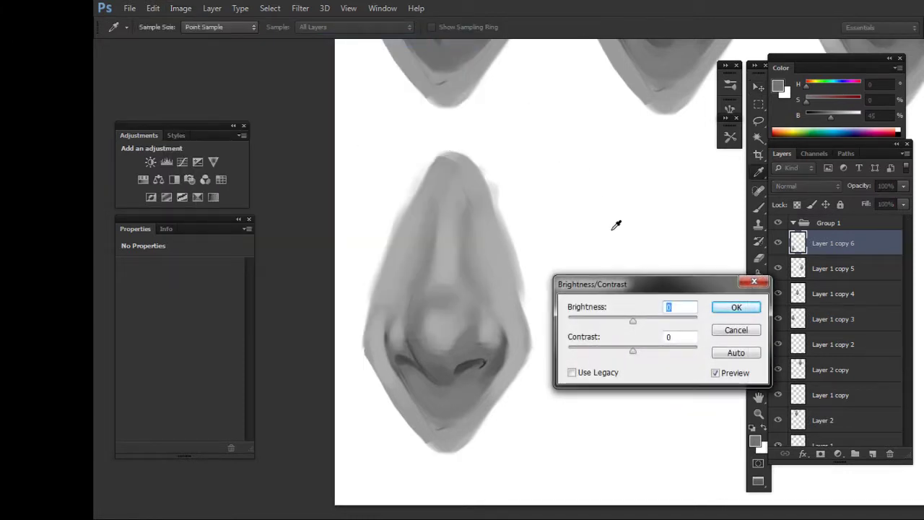
mouse_move(632, 322)
left_mouse_down()
mouse_move(659, 367)
mouse_move(655, 359)
left_mouse_up()
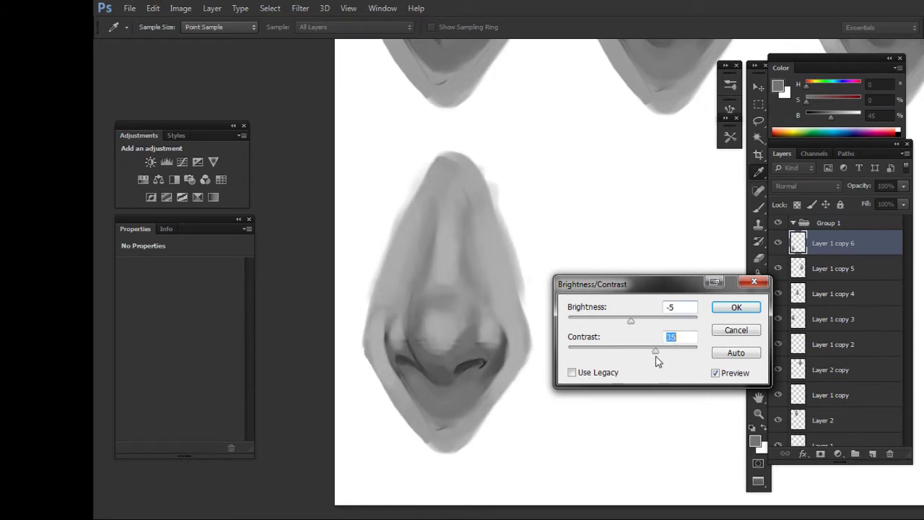
mouse_move(640, 323)
left_mouse_down()
mouse_move(643, 330)
mouse_move(631, 324)
mouse_move(652, 351)
left_mouse_up()
left_click_drag(651, 352, 648, 352)
Apply the brightness/contrast change, then darken the nose tip's left edge and right nostril.
left_click(736, 307)
key("v")
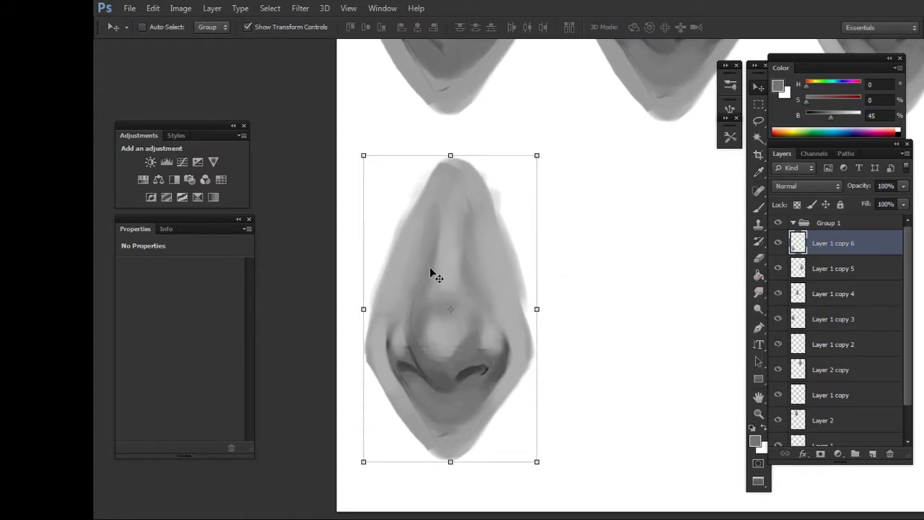
key("i")
key("b")
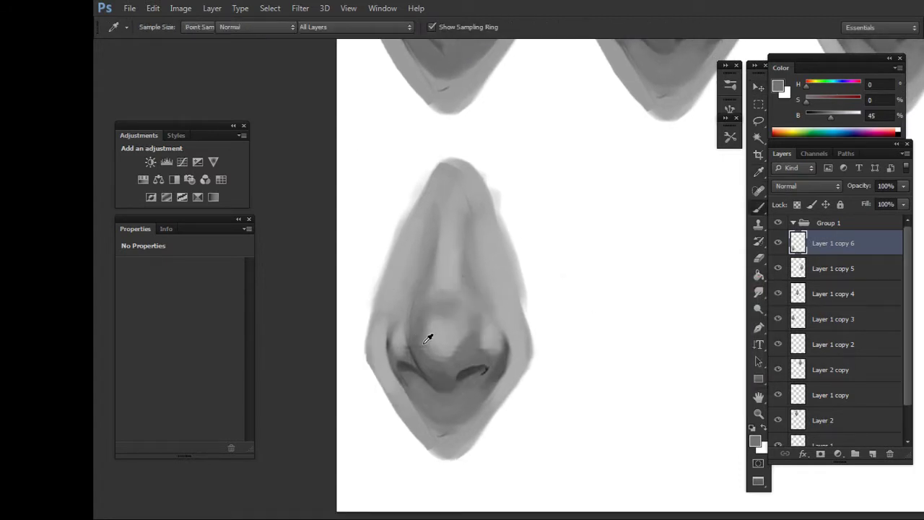
left_click_drag(418, 331, 410, 286)
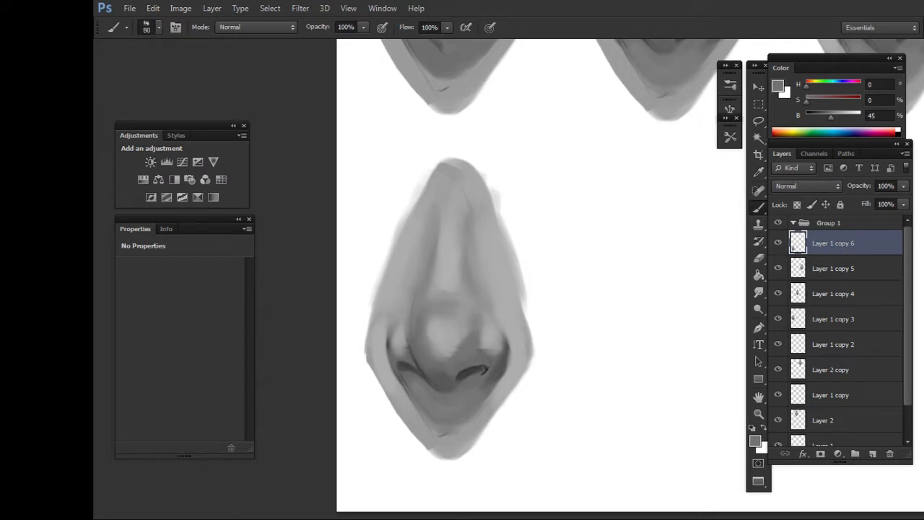
key("bracketleft")
left_click_drag(484, 356, 455, 362)
key("bracketleft")
Shade below the left nostril darker using sampled greys and a much smaller brush.
left_click(405, 336, "alt")
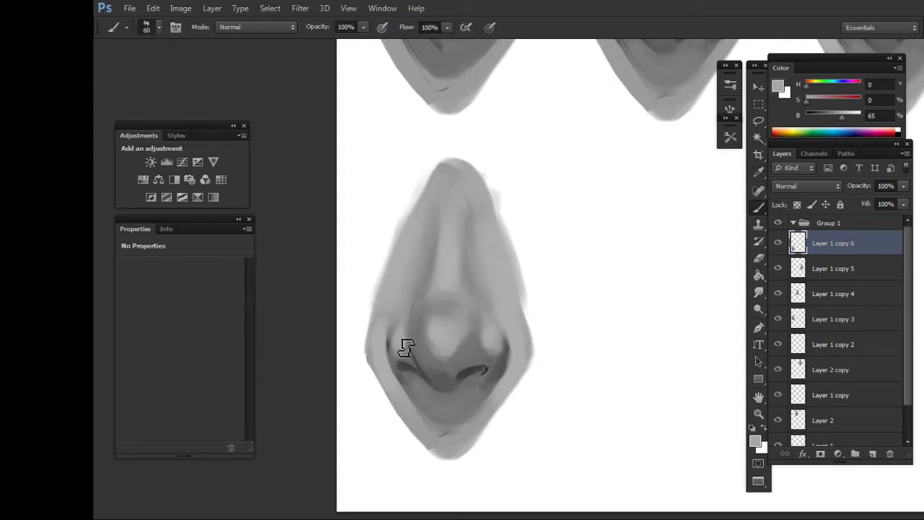
left_click(383, 340, "alt")
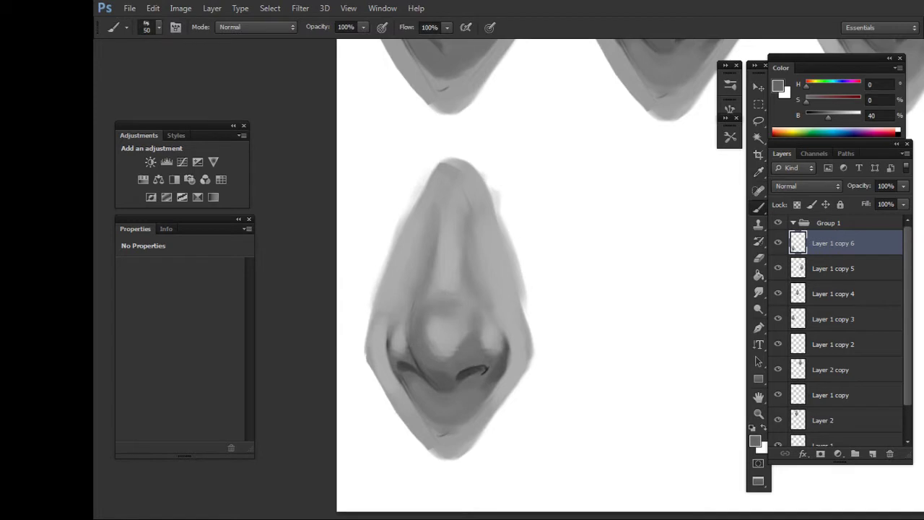
key("bracketleft")
left_click(423, 336, "alt")
key("r")
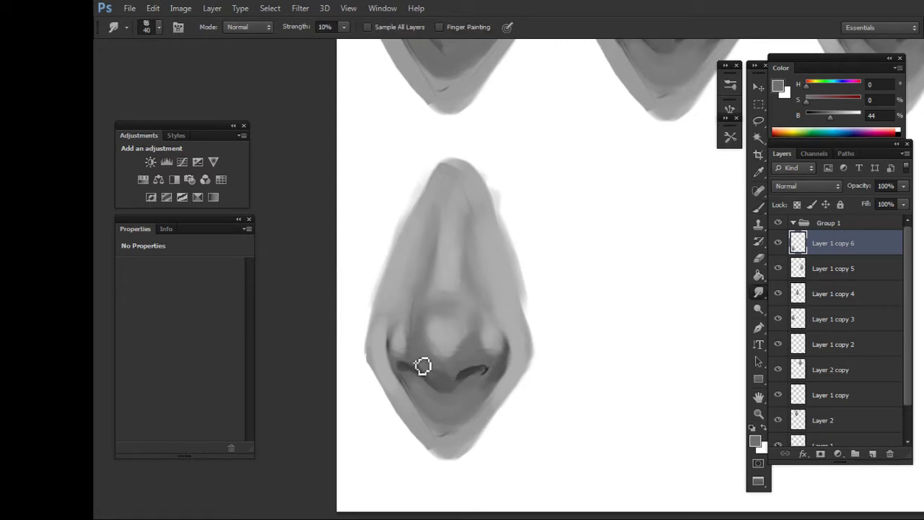
key("b")
left_click(422, 366, "alt")
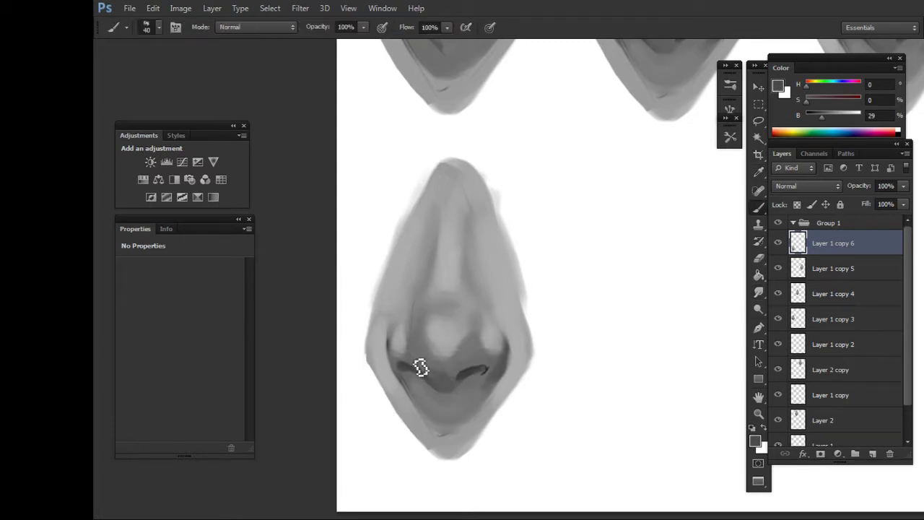
key("bracketleft")
key("bracketleft")
left_click_drag(421, 368, 429, 381)
Paint a dark shadow under the nose between the nostrils.
left_click(432, 390, "alt")
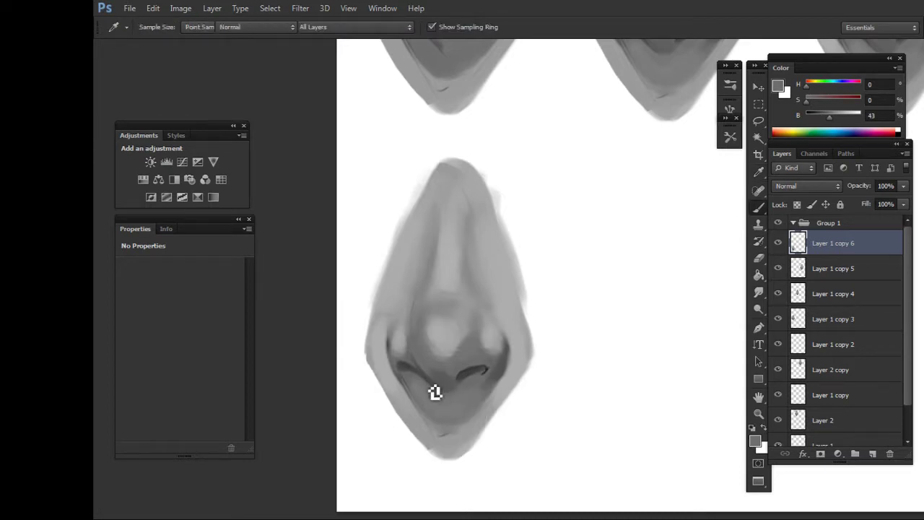
left_click(521, 339, "alt")
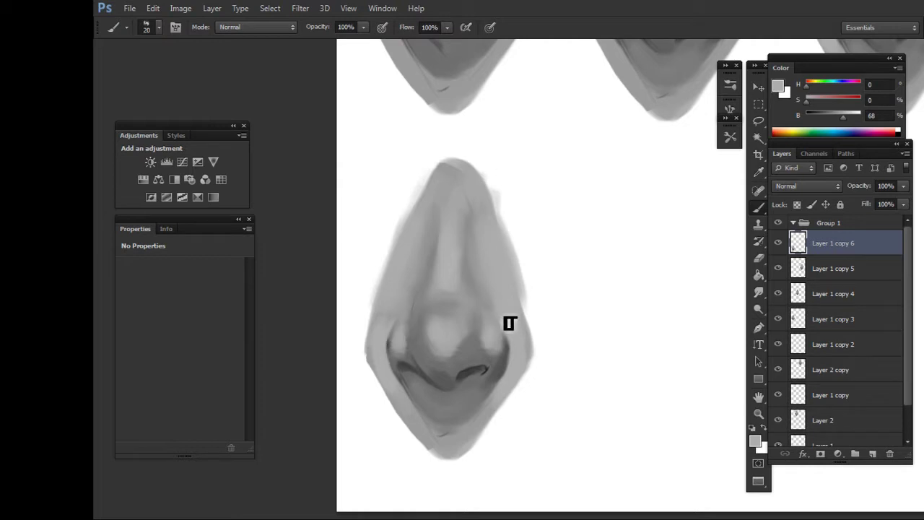
key("i")
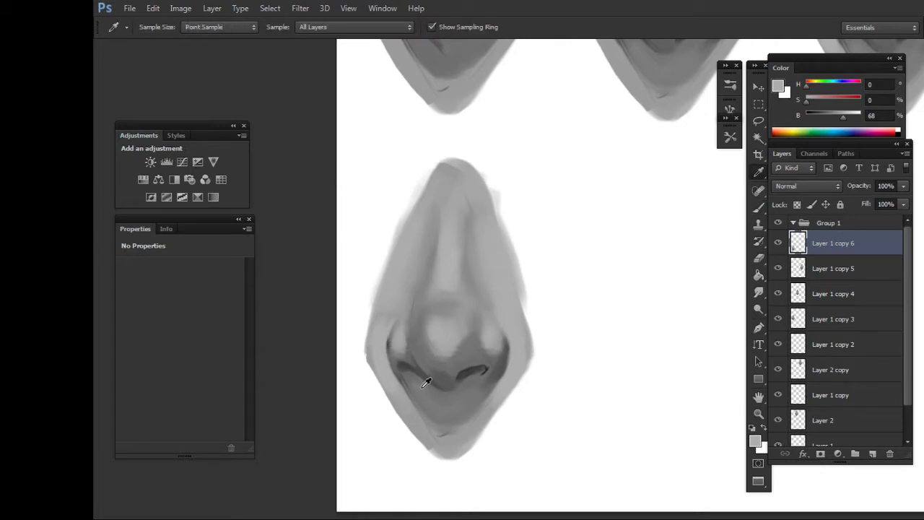
key("r")
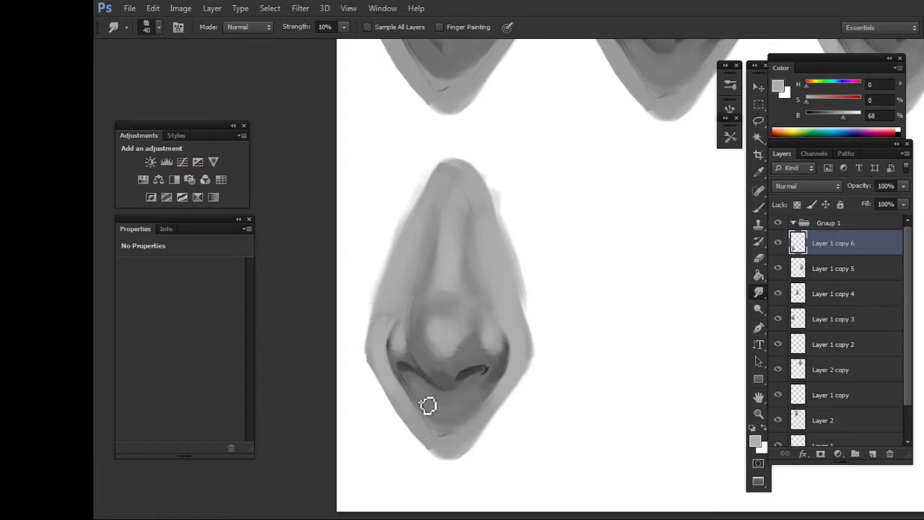
key("i")
left_click(434, 422)
key("b")
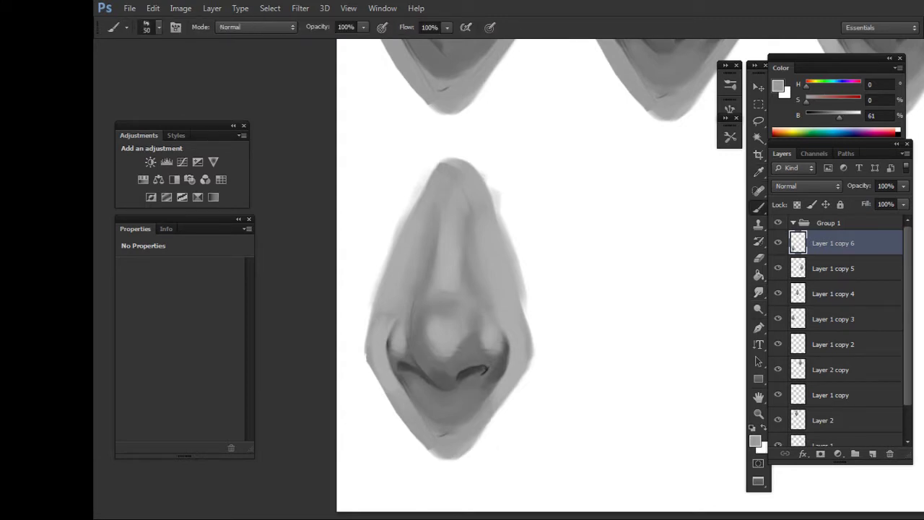
key("bracketright")
key("bracketright")
key("bracketright")
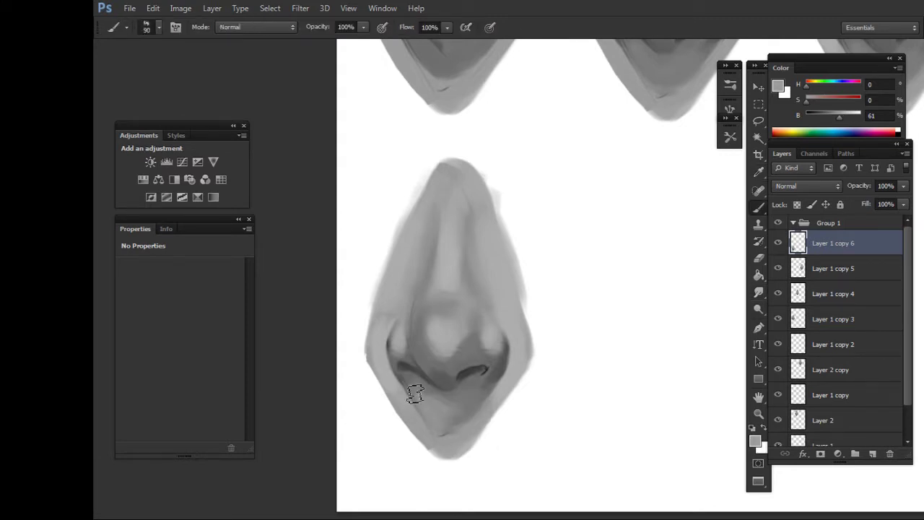
key("bracketleft")
key("bracketleft")
left_click_drag(423, 392, 470, 398)
Darken the shadow between the nostrils further, then resample lighter and mid greys.
key("i")
left_click(420, 380)
key("b")
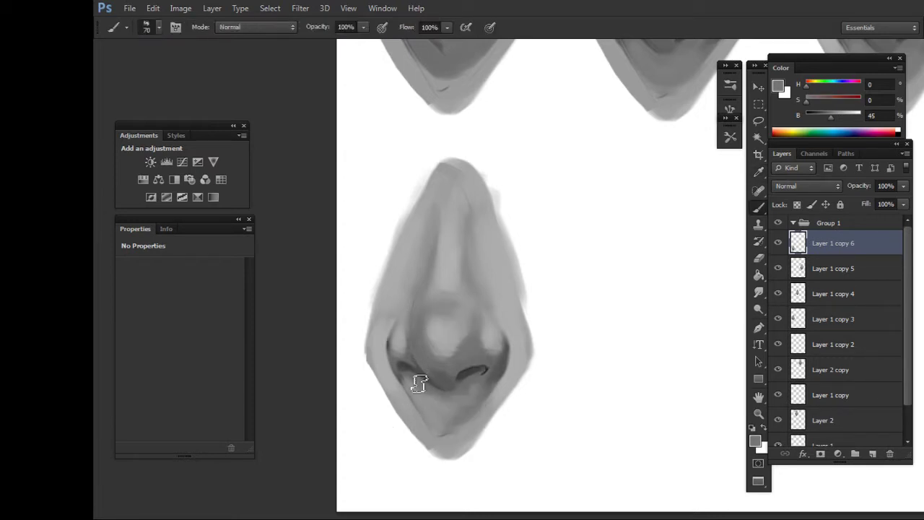
mouse_move(420, 384)
left_mouse_down()
mouse_move(440, 419)
mouse_move(438, 406)
mouse_move(448, 404)
left_mouse_up()
key("r")
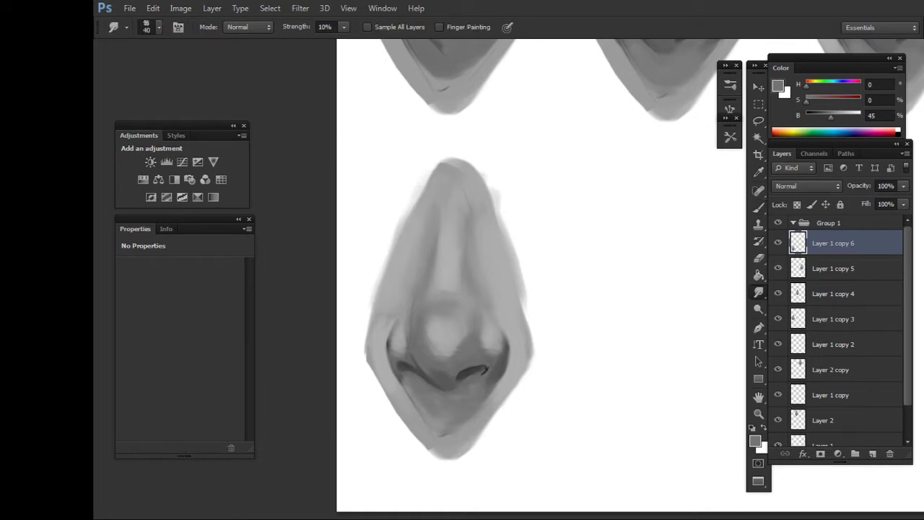
key("i")
left_click(439, 413)
key("b")
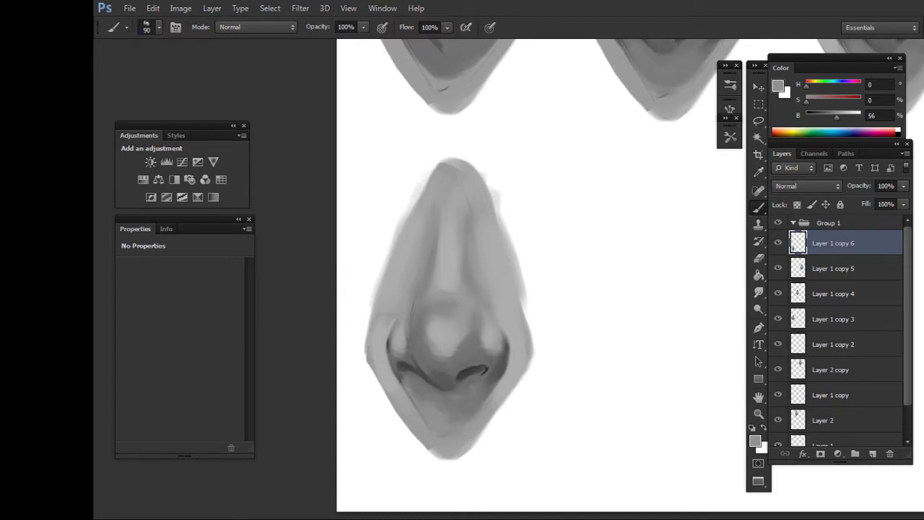
left_click(515, 366, "alt")
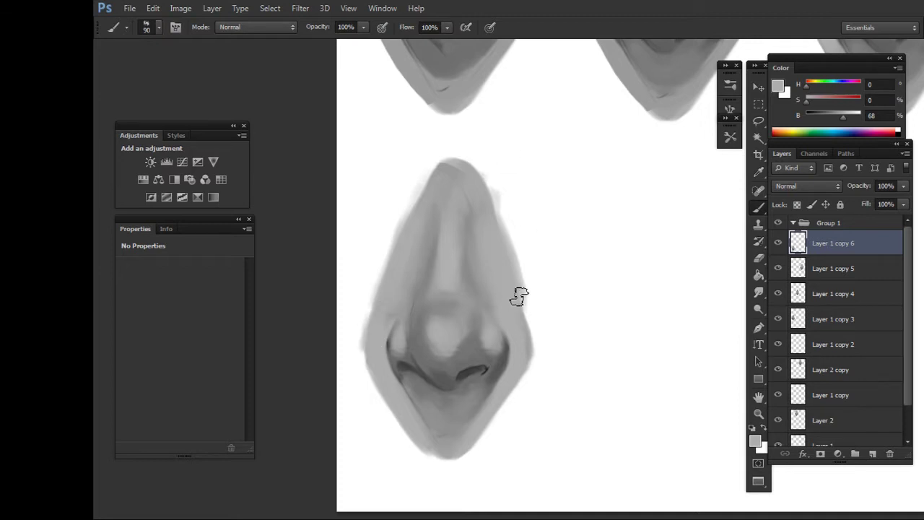
left_click(445, 325, "alt")
Deepen the shadow beneath the left nostril, then duplicate the nose layer.
key("r")
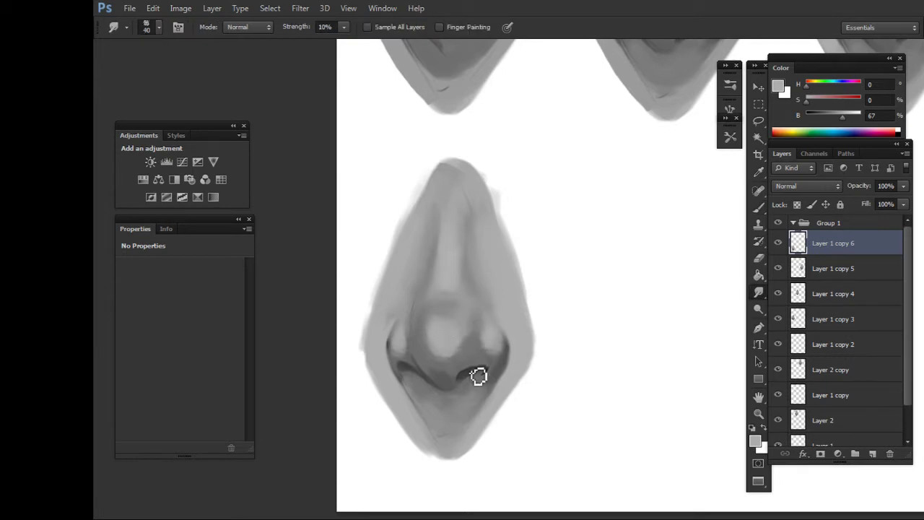
key("b")
left_click(473, 374, "alt")
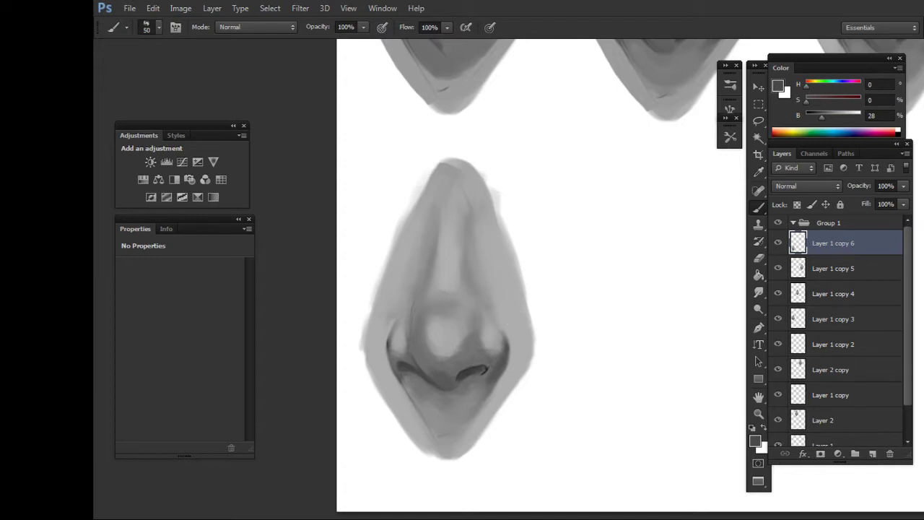
left_click(386, 336, "alt")
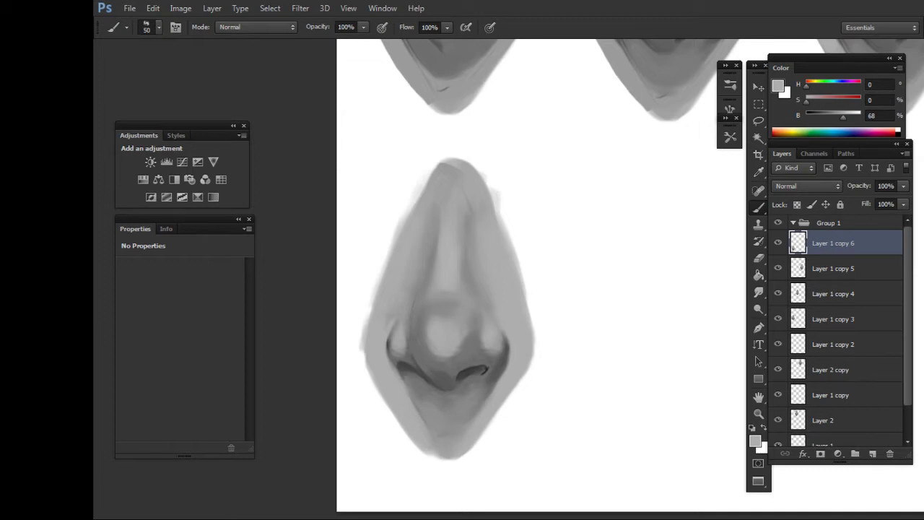
key("alt")
left_click(399, 353, "alt")
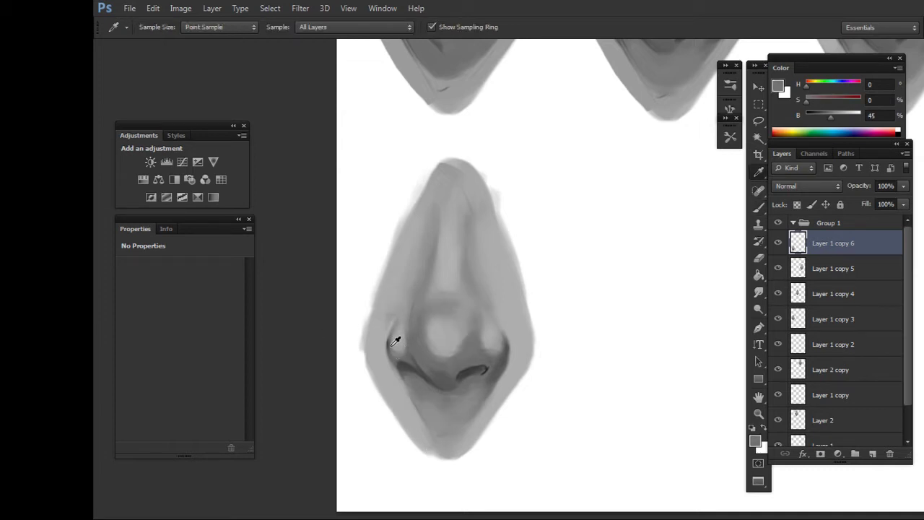
key("bracketleft")
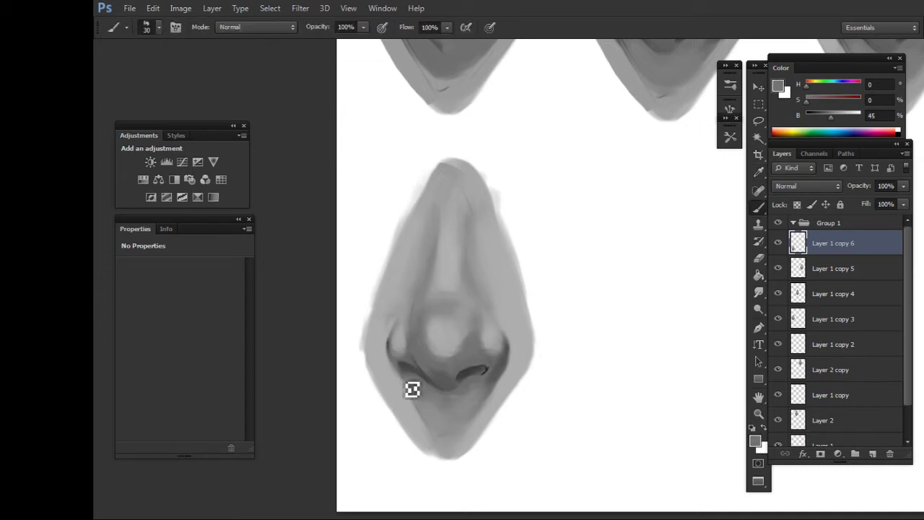
mouse_move(405, 374)
left_mouse_down()
mouse_move(418, 340)
mouse_move(426, 345)
left_mouse_up()
key("alt")
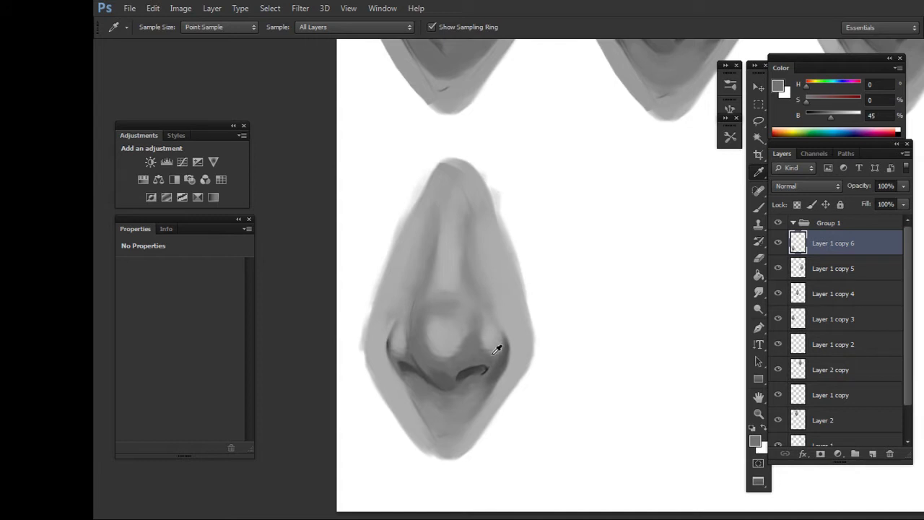
left_click(439, 336, "alt")
key("ctrl+shift+alt+n")
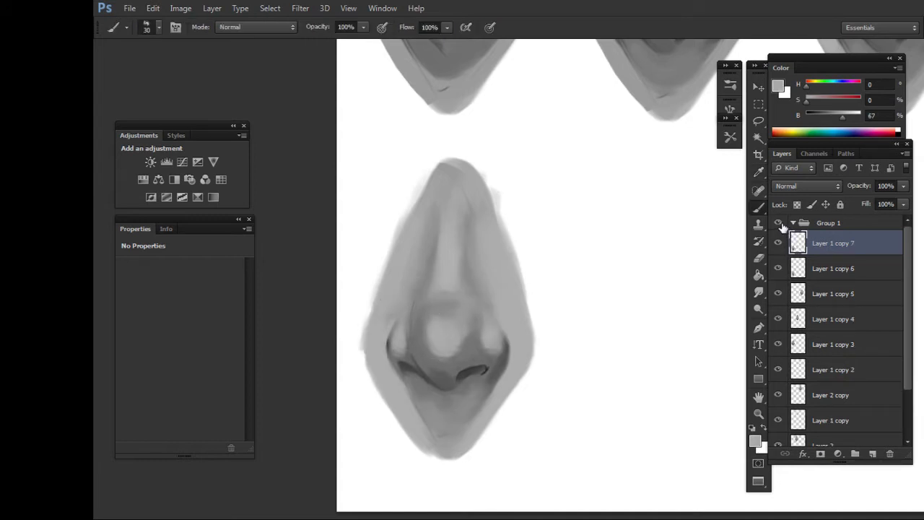
Move the nose copy right and draw a dark contour along the left nostril wing.
key("v")
mouse_move(503, 342)
left_mouse_down()
mouse_move(582, 359)
mouse_move(573, 364)
left_mouse_up()
key("b")
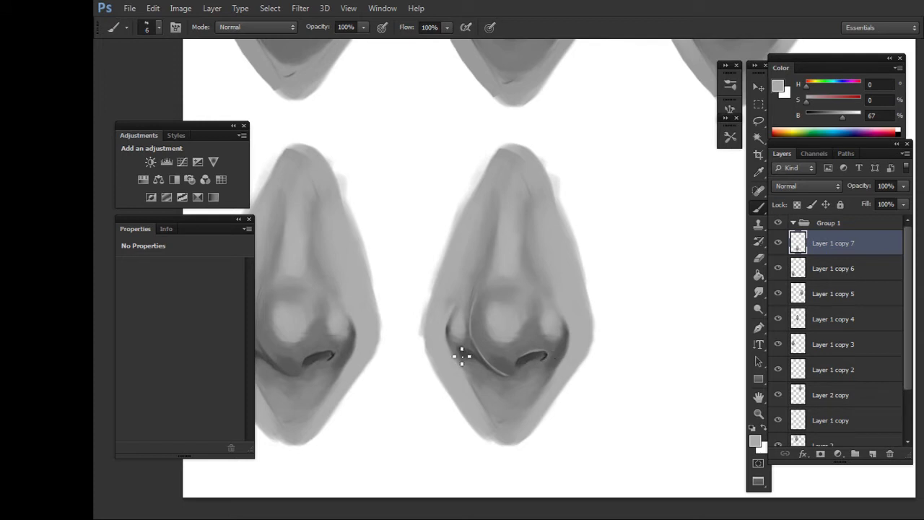
left_click_drag(460, 353, 473, 352)
Place another duplicate of the nose to the right and pick a lighter paint colour.
left_click_drag(615, 359, 590, 324)
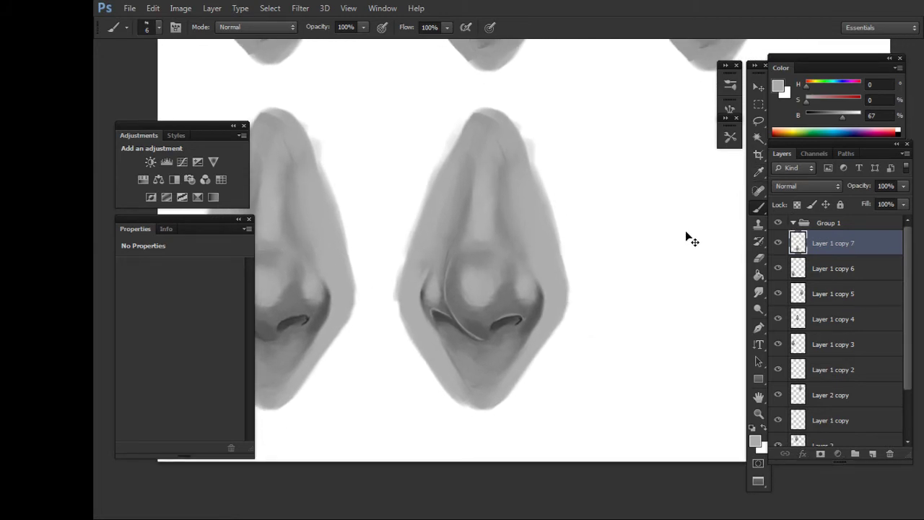
mouse_move(586, 239)
left_mouse_down()
mouse_move(621, 324)
mouse_move(637, 296)
left_mouse_up()
left_click_drag(852, 119, 849, 117)
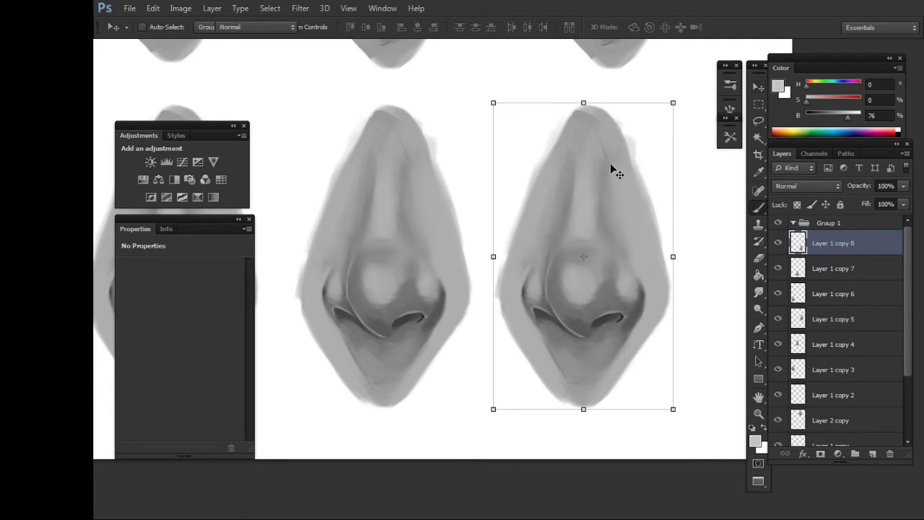
Stipple a lighter grey and a sampled mid grey onto the right nose tip with a larger brush.
key("b")
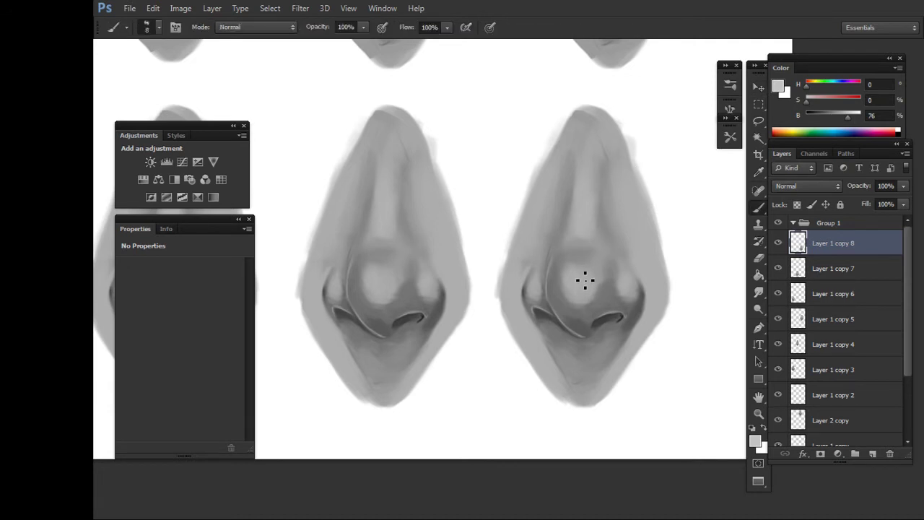
left_click_drag(842, 114, 848, 114)
key("bracketright")
key("bracketright")
key("i")
left_click(568, 266)
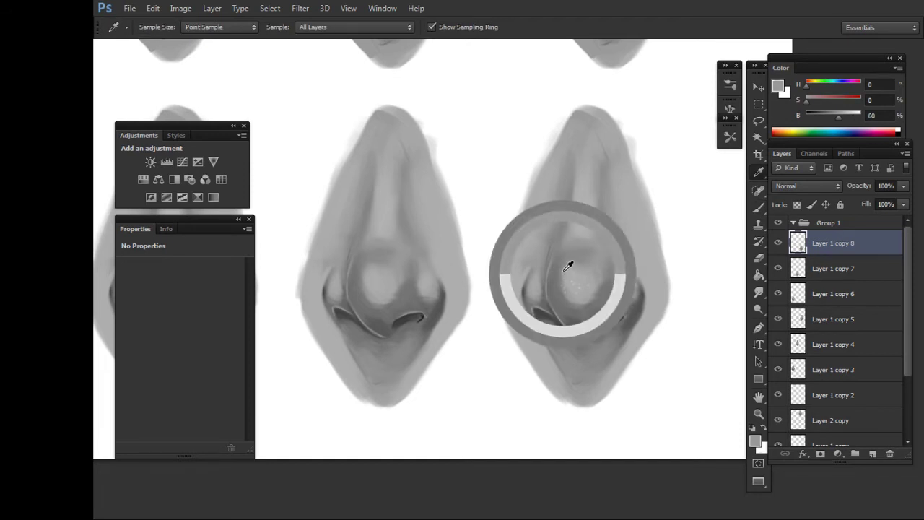
key("b")
key("bracketright")
key("bracketright")
key("bracketright")
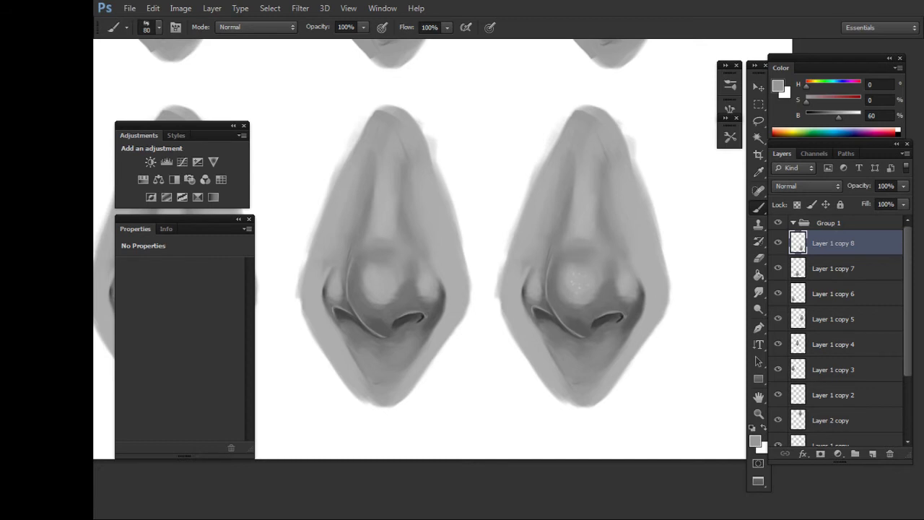
Sample progressively darker greys from the nose and speckle them into the tip shading.
key("i")
left_click(559, 272)
key("b")
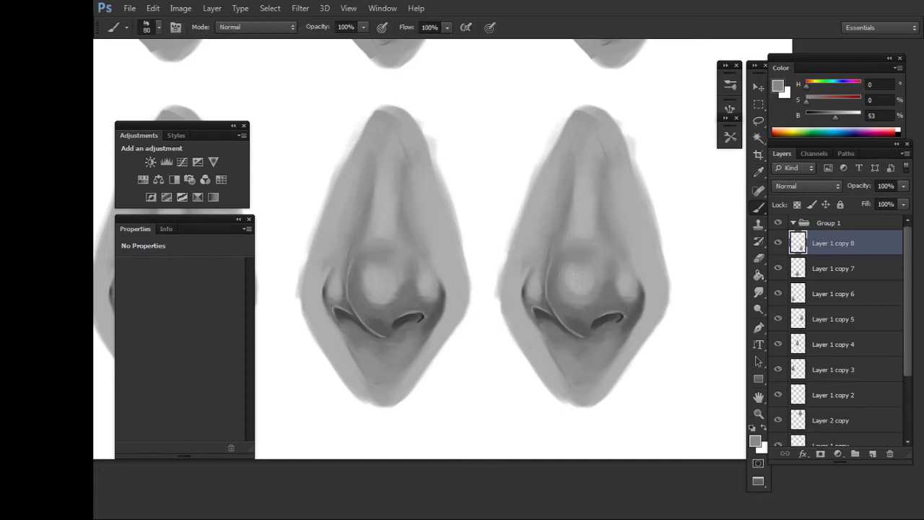
key("i")
left_click(611, 276)
key("b")
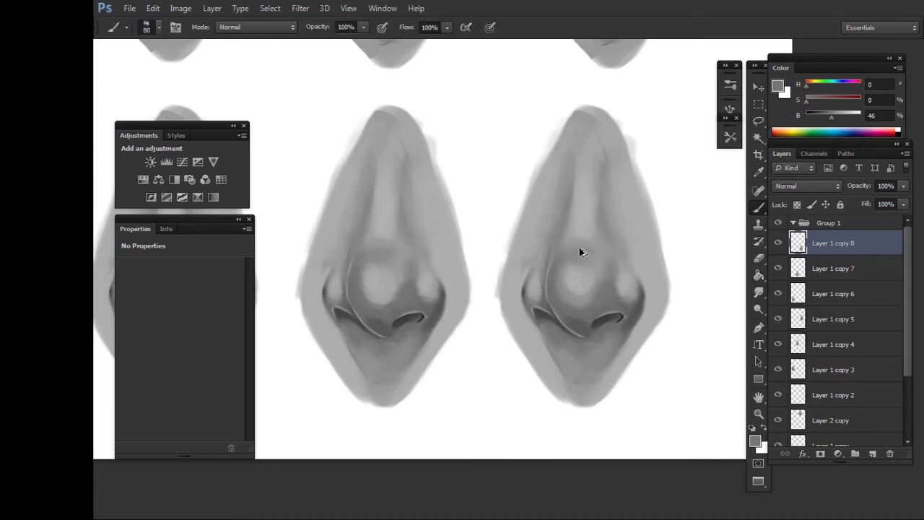
Add fine pale-grey speckles with a smaller brush, then sample a darker grey from the right nose.
left_click_drag(598, 276, 584, 279)
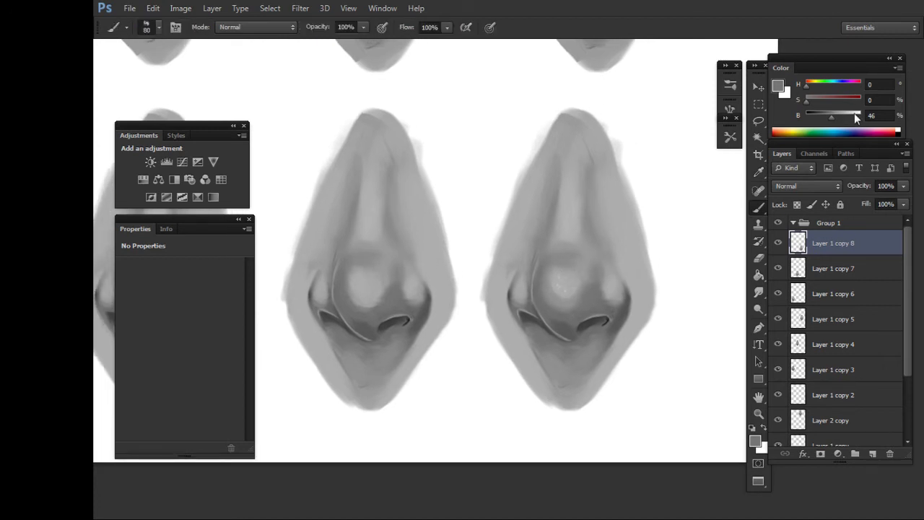
left_click_drag(854, 113, 848, 116)
key("bracketleft")
key("bracketleft")
key("bracketleft")
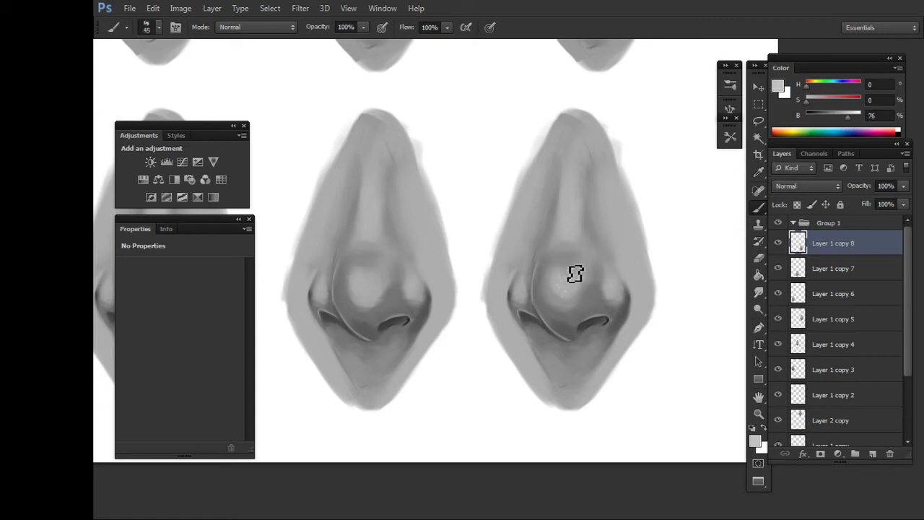
key("bracketleft")
key("bracketleft")
left_click(605, 293, "alt")
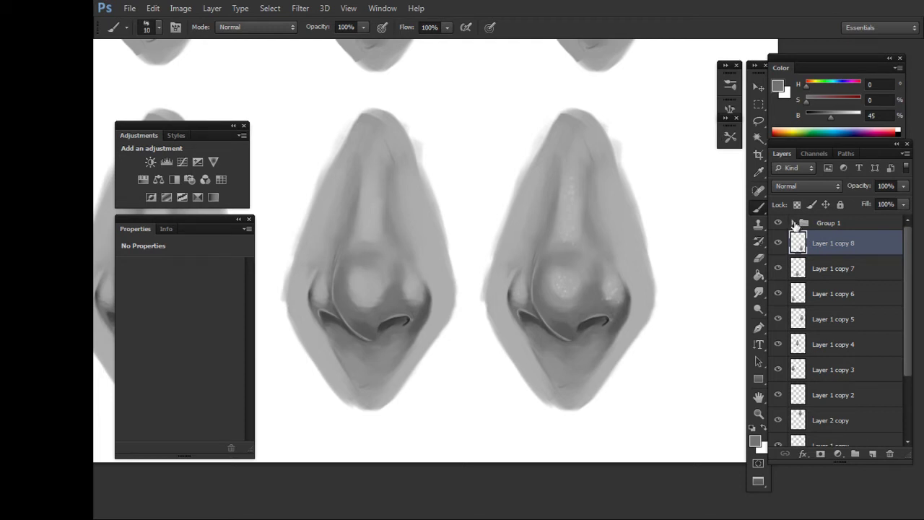
Group all the nose layers into Group 1 and collapse it.
scroll(901, 306, "down", 3)
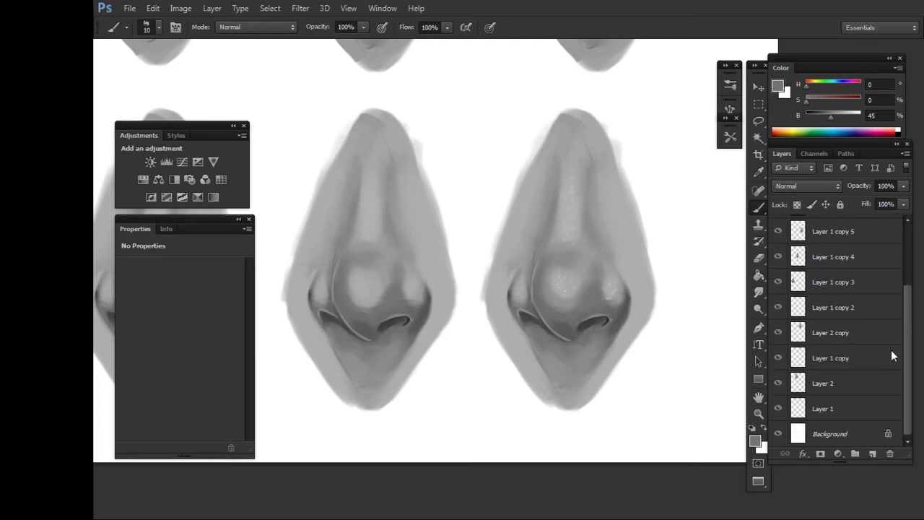
left_click(861, 407, "shift")
key("ctrl+g")
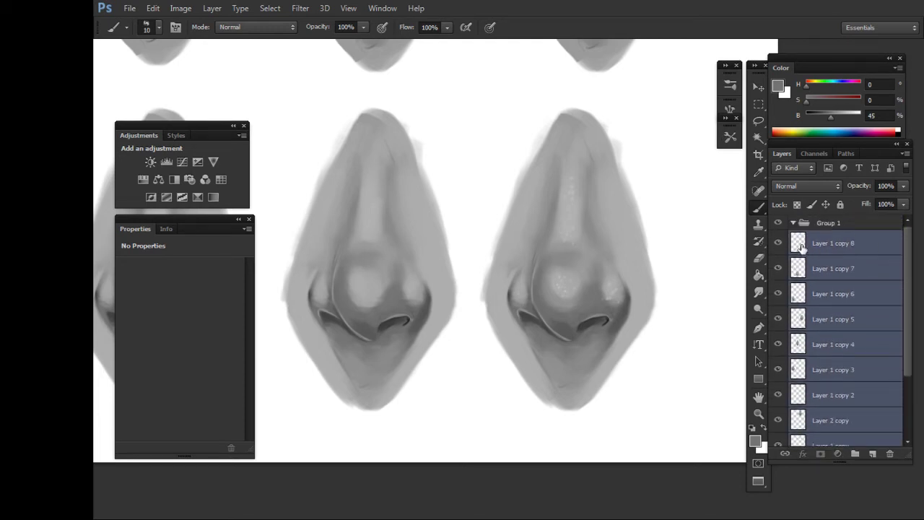
left_click(794, 222)
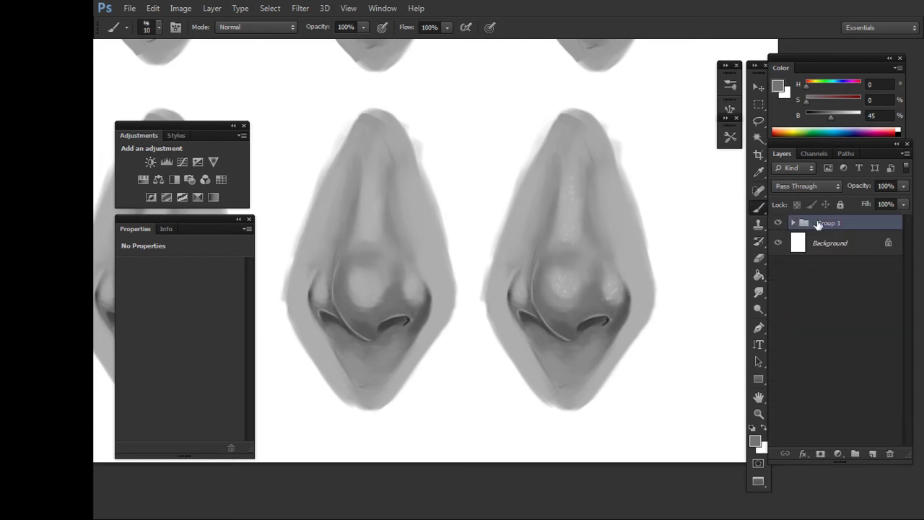
Add an empty Group 2 above Group 1, then expand Group 1 and select Layer 1 copy 8.
left_click(855, 453)
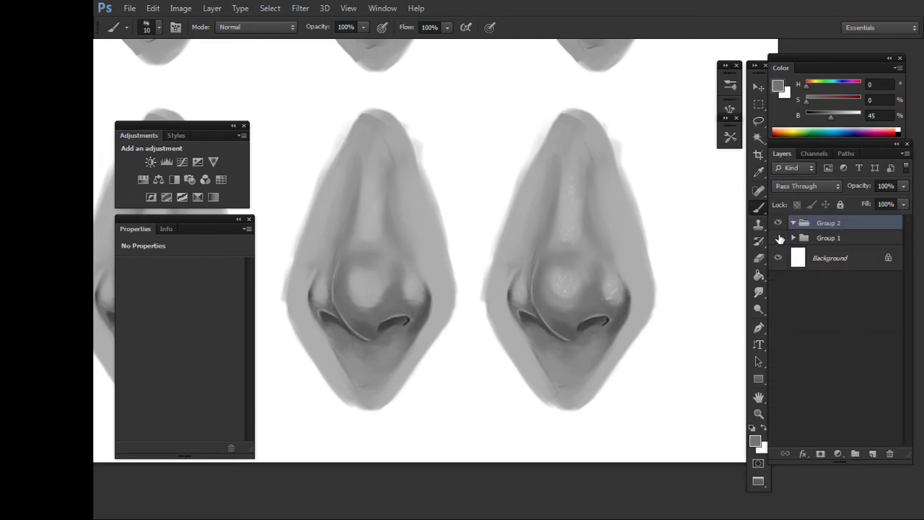
left_click(778, 237)
left_click(794, 238)
left_click(830, 259)
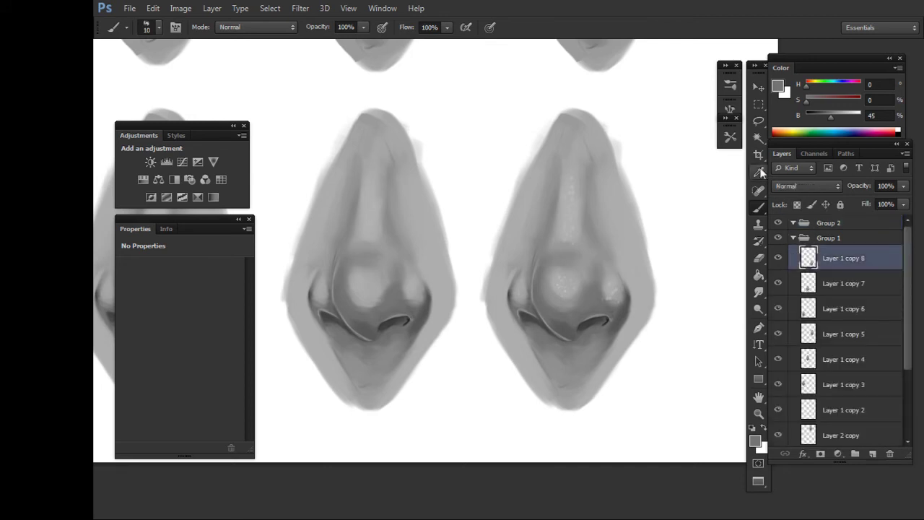
Dodge highlights onto the right nose's tip and the bridge above it.
left_click(758, 308)
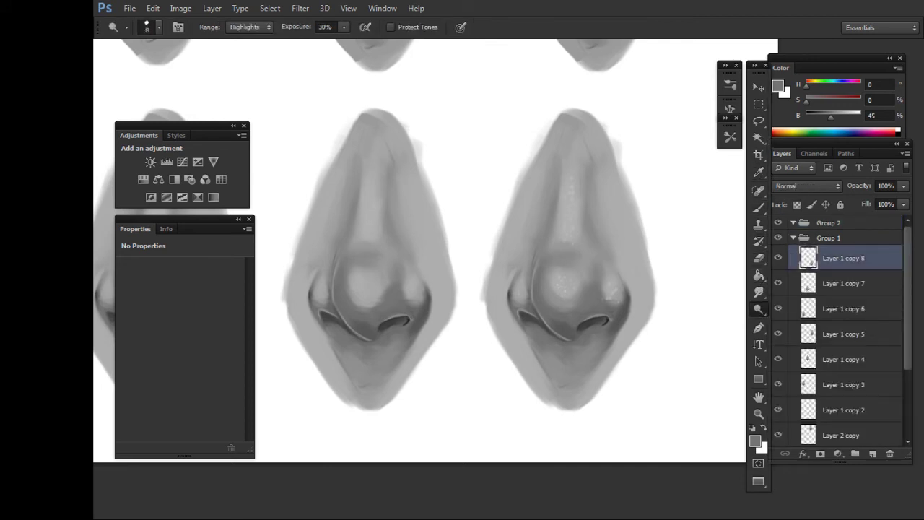
left_click_drag(559, 278, 578, 289)
key("bracketright")
left_click_drag(561, 238, 566, 216)
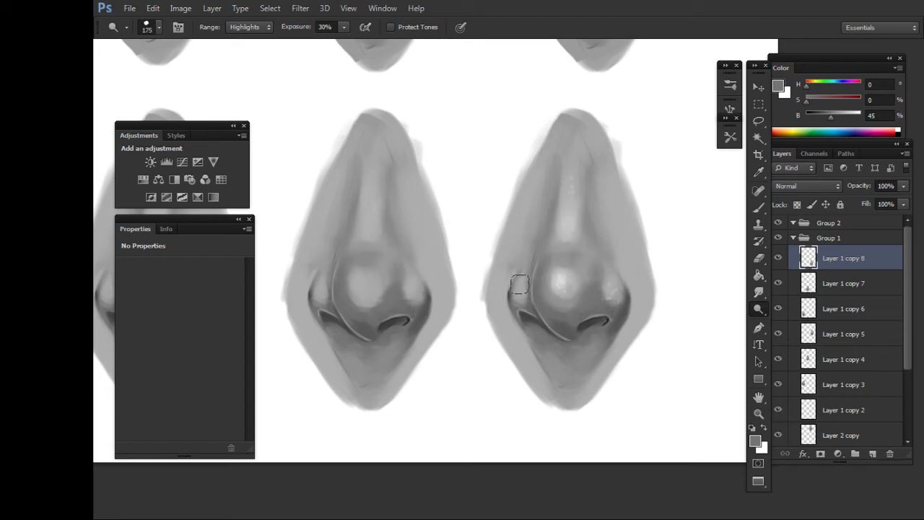
key("bracketleft")
key("bracketleft")
key("bracketleft")
key("bracketright")
key("bracketright")
Dodge the edge beside the right nostril and lighten the nose's bottom tip.
left_click_drag(630, 293, 631, 319)
key("bracketright")
key("bracketright")
key("bracketright")
key("bracketleft")
key("bracketleft")
key("bracketleft")
left_click_drag(563, 402, 579, 397)
left_click(793, 239)
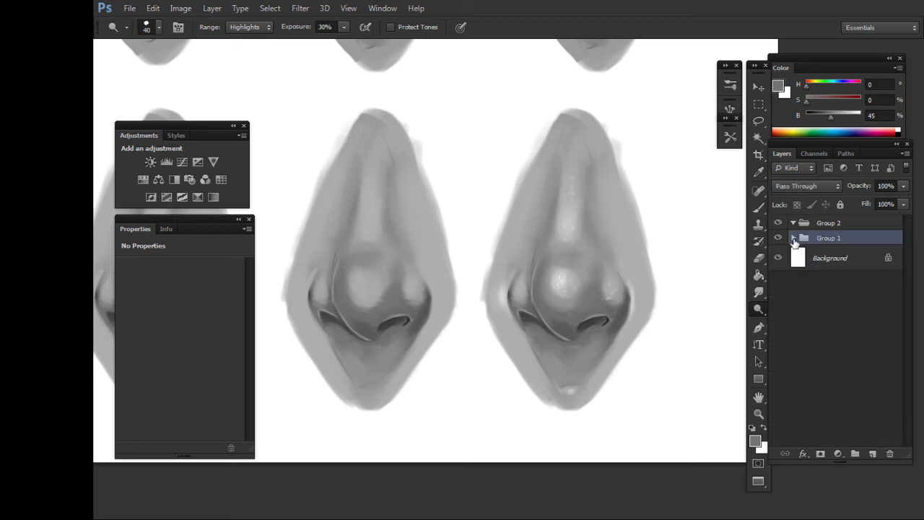
left_click(793, 238)
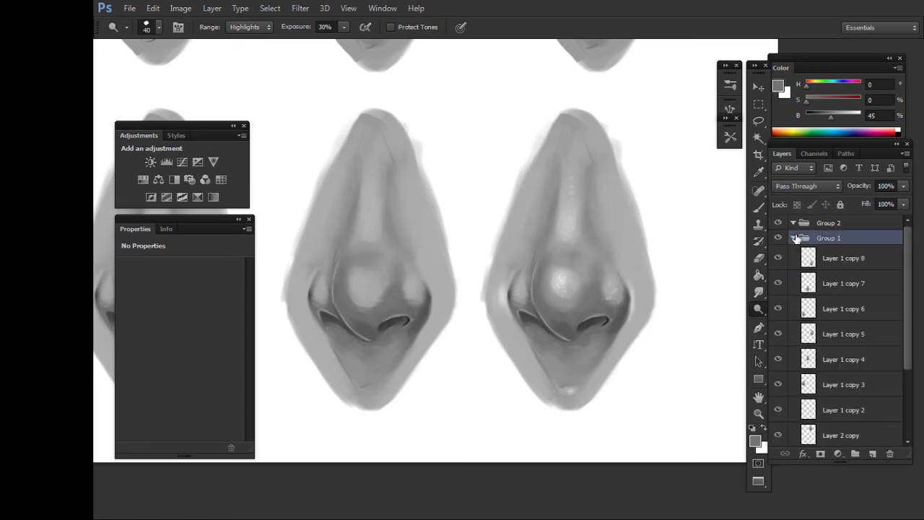
Save the document as a PSD with Maximize Compatibility left on.
key("ctrl+s")
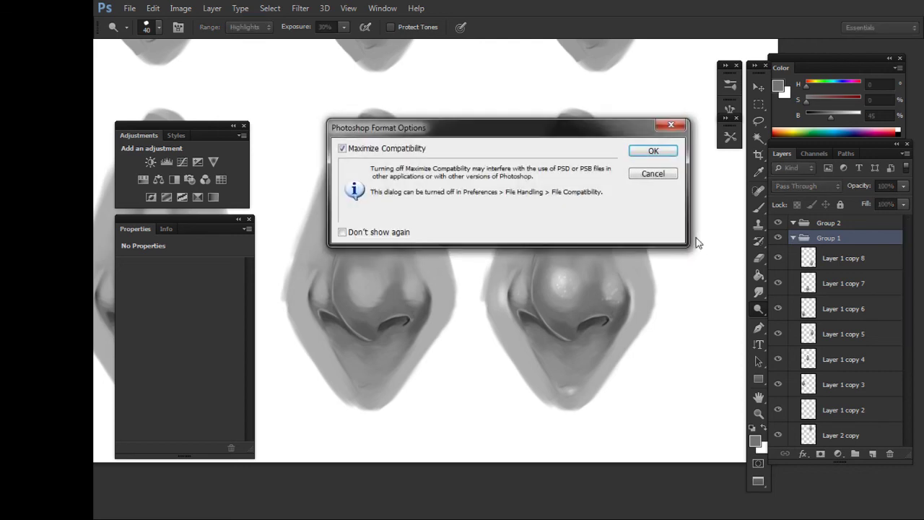
left_click(652, 153)
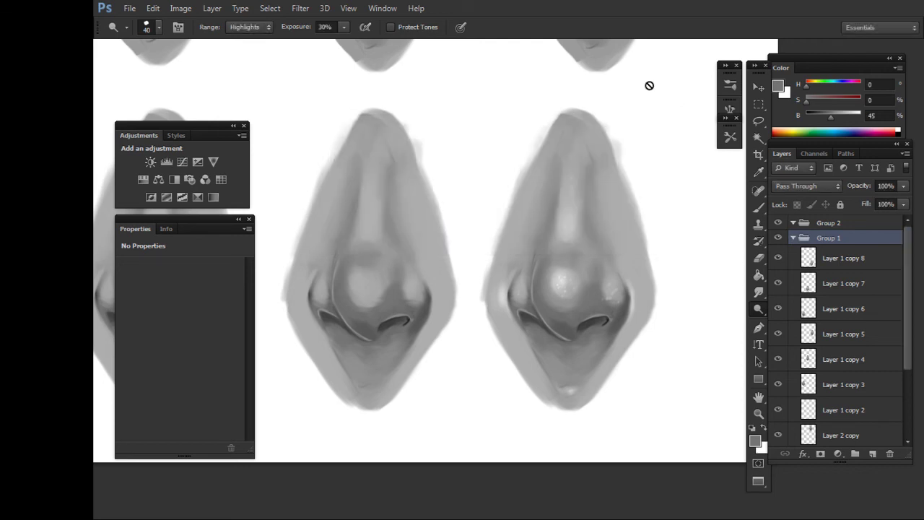